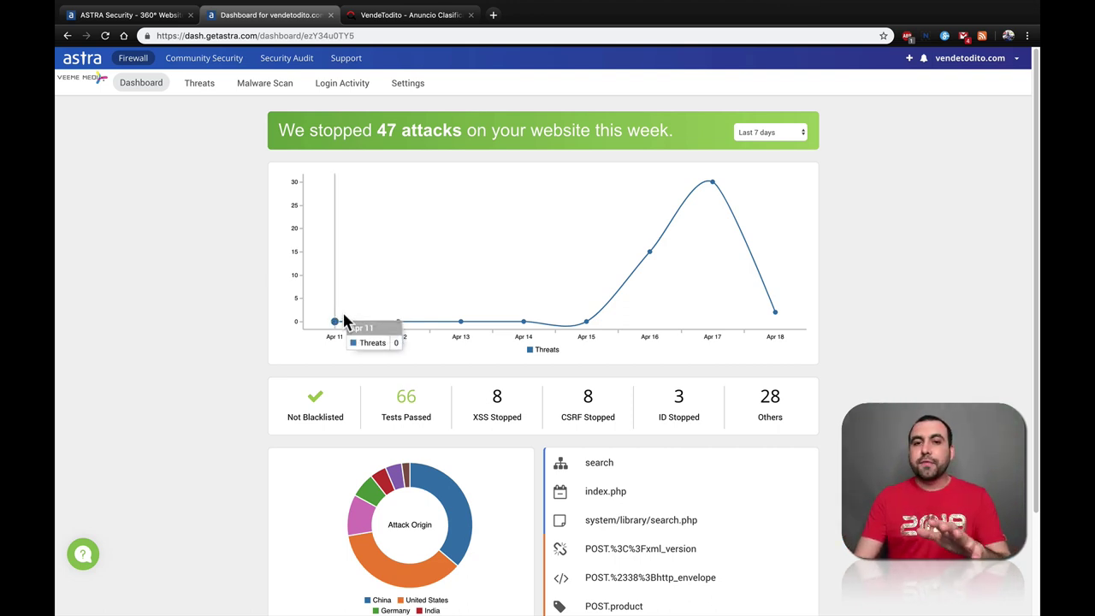
Look through the Astra website's home page, including the Security Suite overview and the supported CMS platforms
{"action": "mouse_move", "coordinate": [399, 302]}
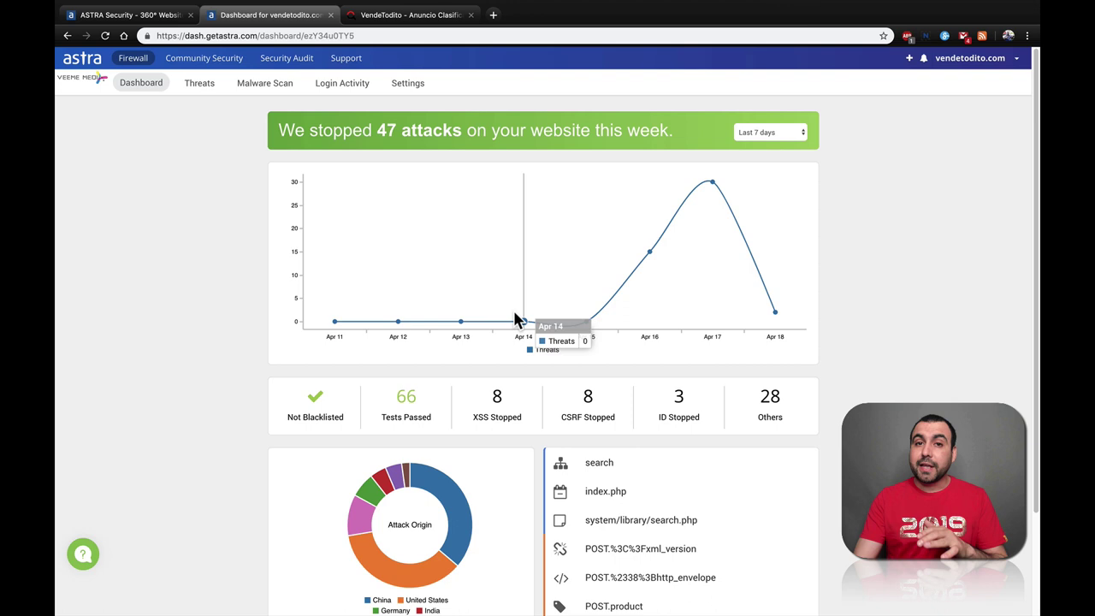
{"action": "left_click", "coordinate": [129, 14]}
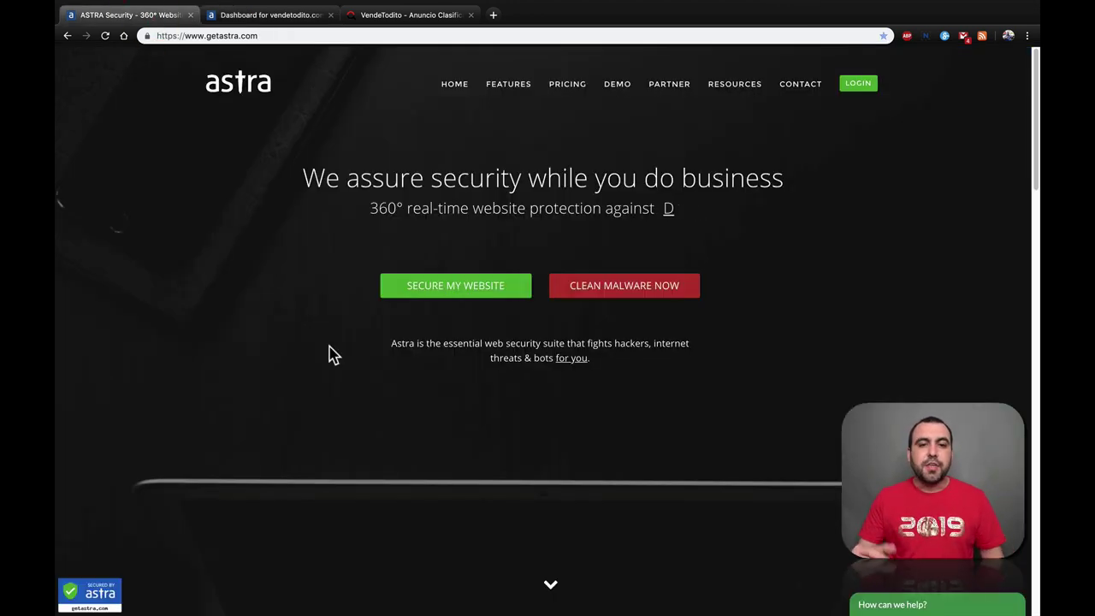
{"action": "scroll", "coordinate": [334, 355], "scroll_direction": "down", "scroll_amount": 2}
{"action": "scroll", "coordinate": [334, 355], "scroll_direction": "down", "scroll_amount": 10}
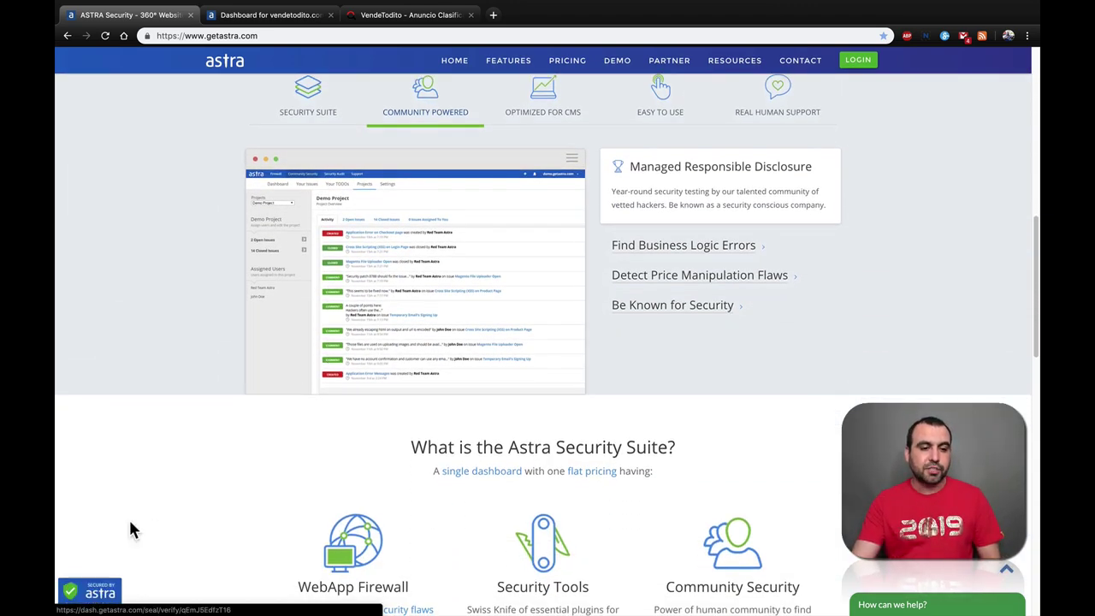
{"action": "scroll", "coordinate": [137, 513], "scroll_direction": "down", "scroll_amount": 3}
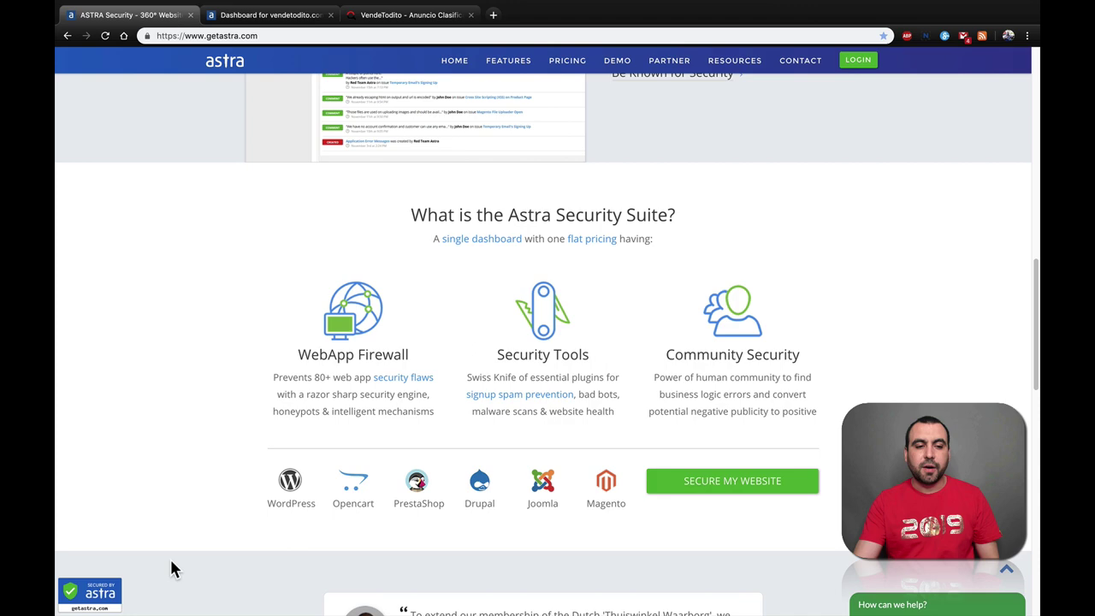
{"action": "scroll", "coordinate": [171, 569], "scroll_direction": "down", "scroll_amount": 5}
{"action": "scroll", "coordinate": [172, 568], "scroll_direction": "up", "scroll_amount": 5}
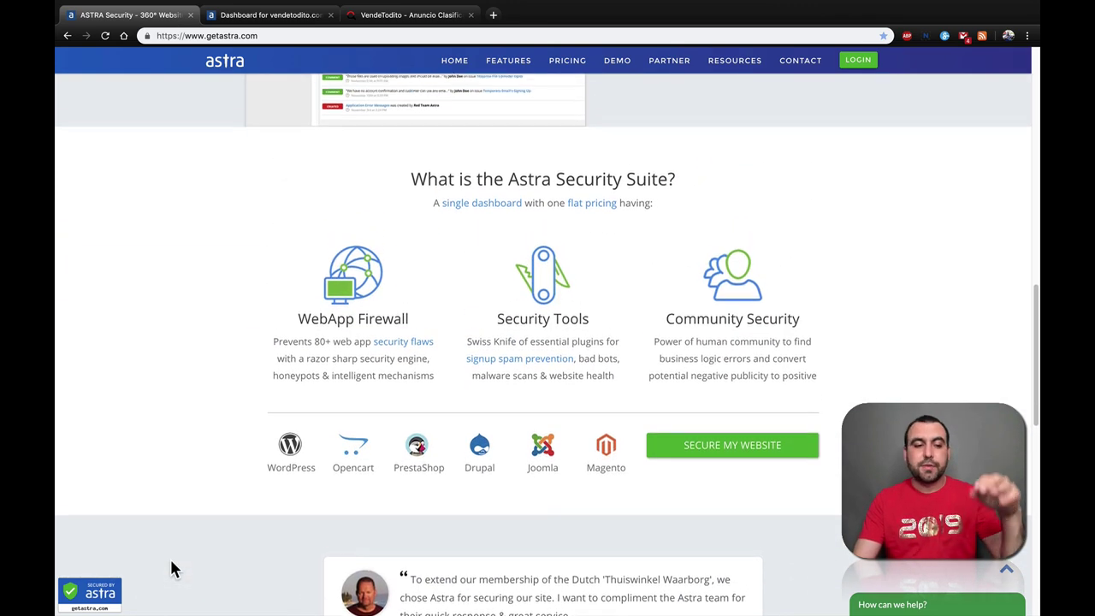
{"action": "scroll", "coordinate": [171, 569], "scroll_direction": "up", "scroll_amount": 10}
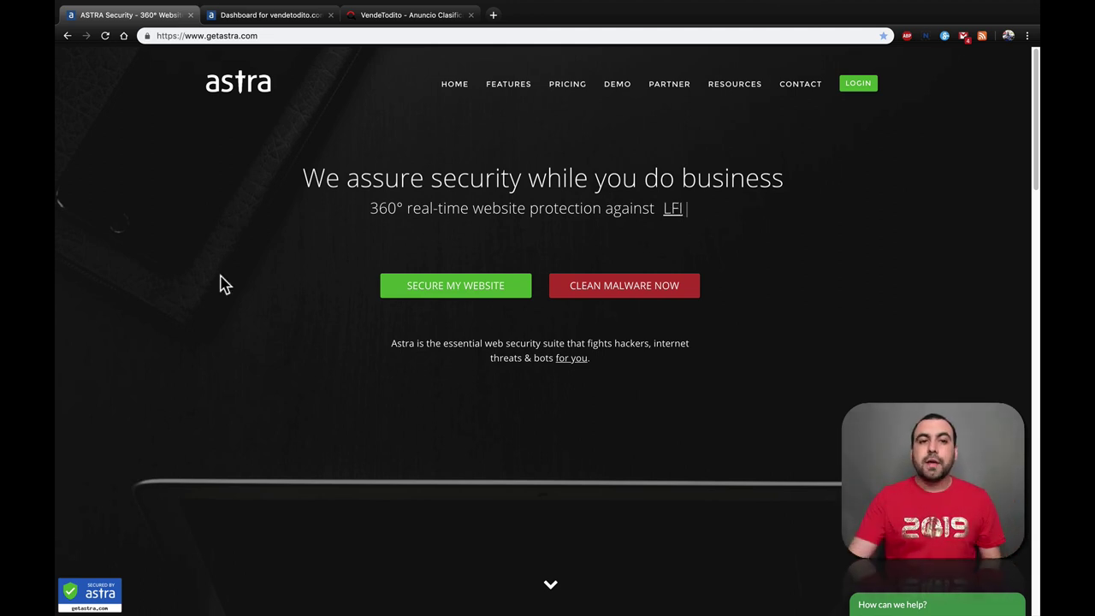
Look over the VendeTodito home page and check the verification page behind its Astra security seal
{"action": "left_click", "coordinate": [258, 15]}
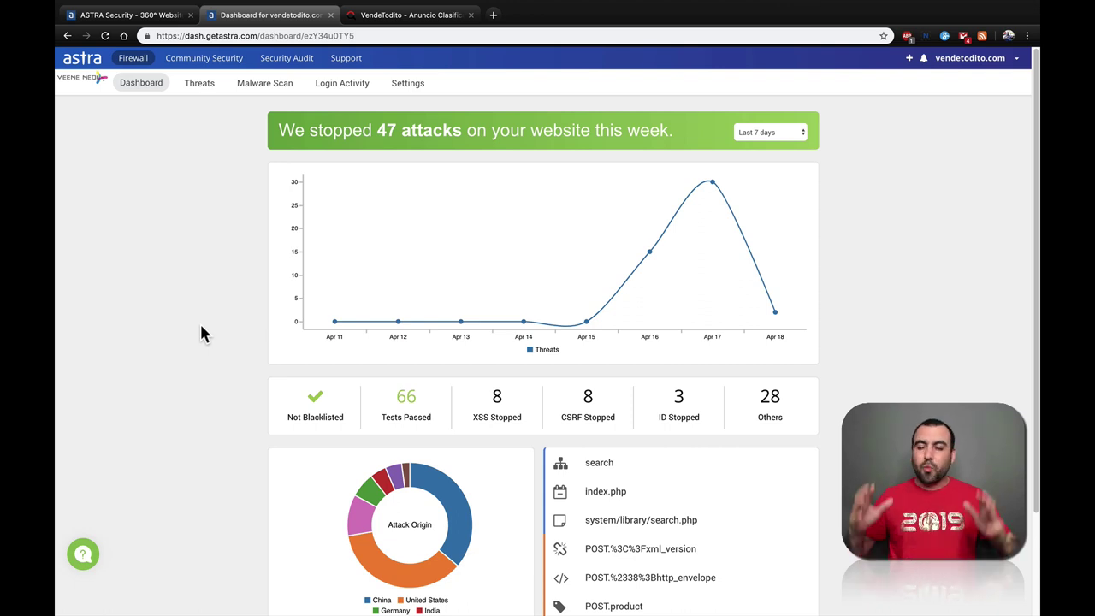
{"action": "left_click", "coordinate": [399, 14]}
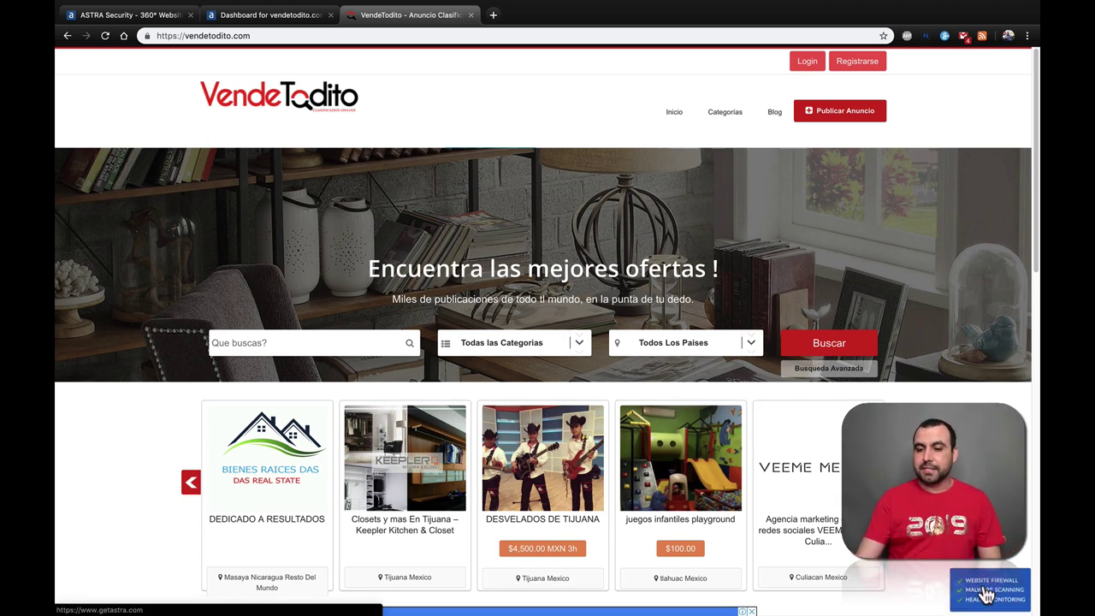
{"action": "scroll", "coordinate": [983, 561], "scroll_direction": "down", "scroll_amount": 2}
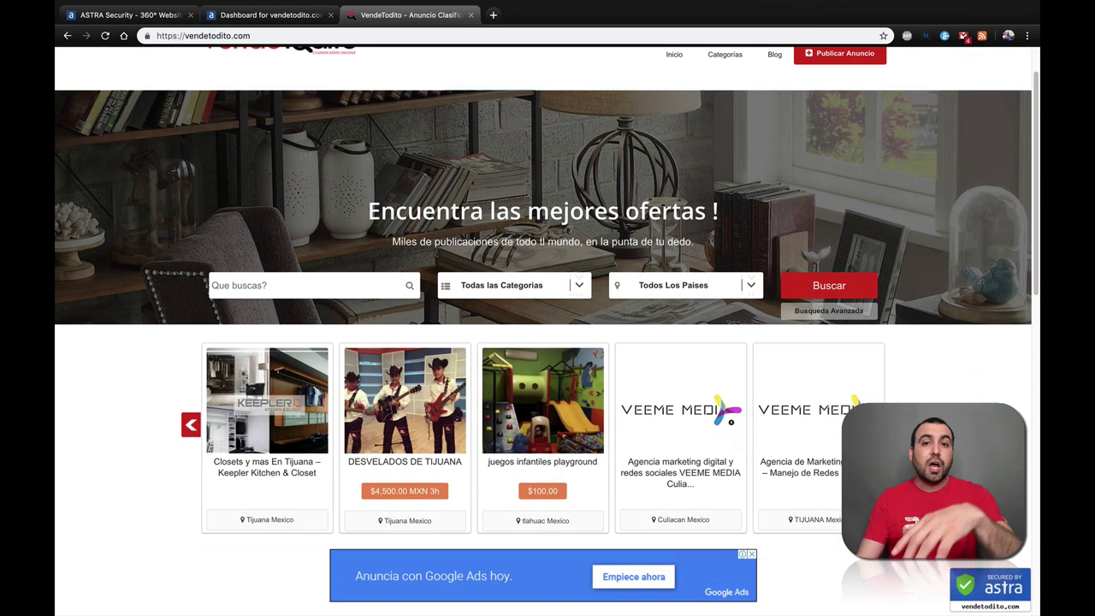
{"action": "scroll", "coordinate": [548, 334], "scroll_direction": "down", "scroll_amount": 1}
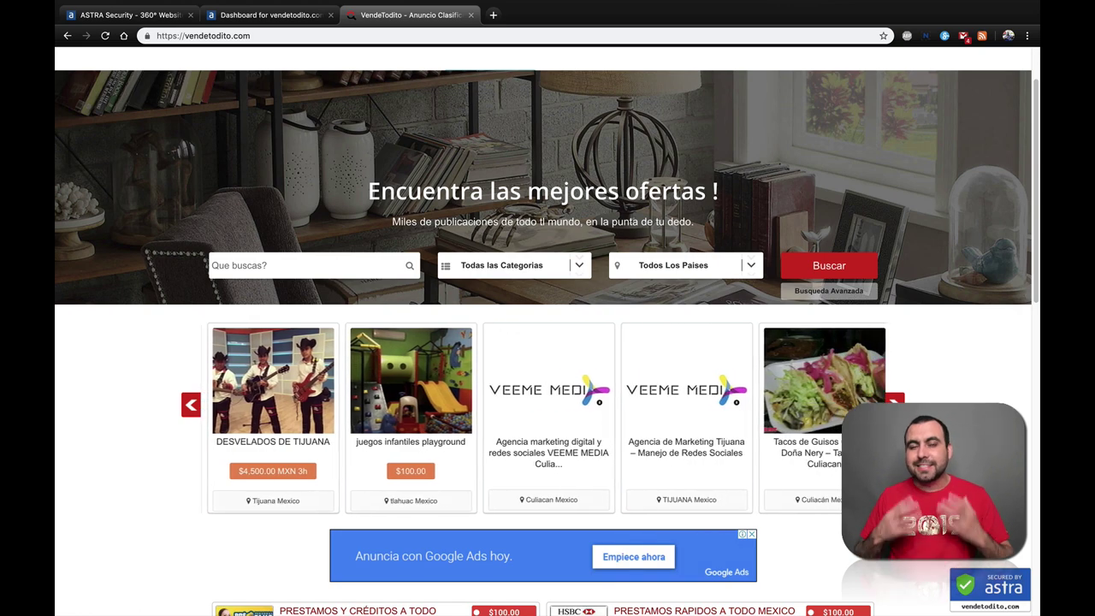
{"action": "scroll", "coordinate": [984, 591], "scroll_direction": "up", "scroll_amount": 2}
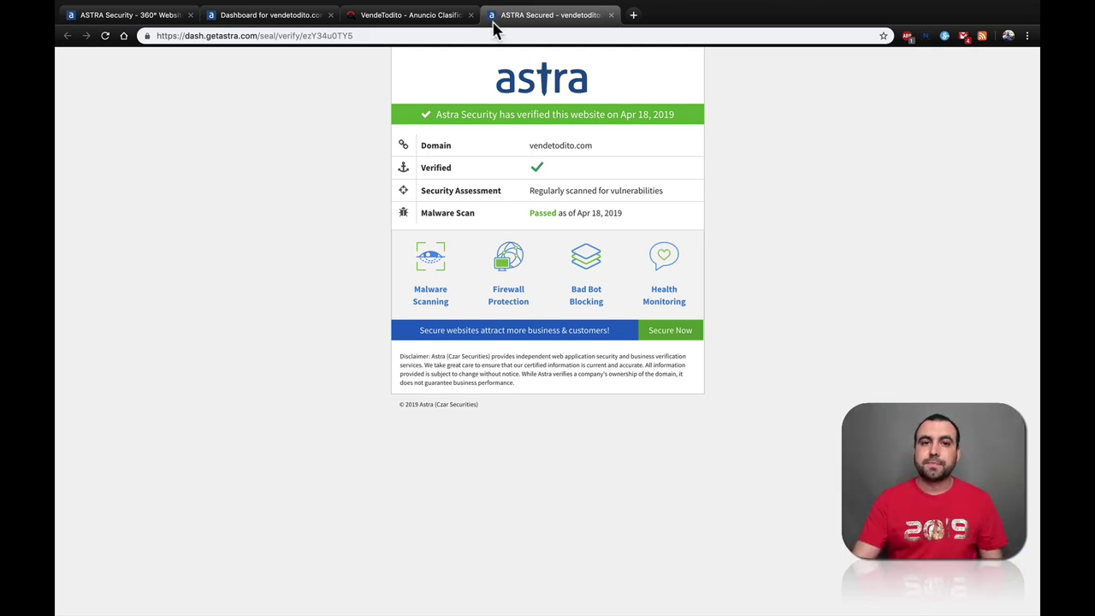
{"action": "left_click", "coordinate": [440, 16]}
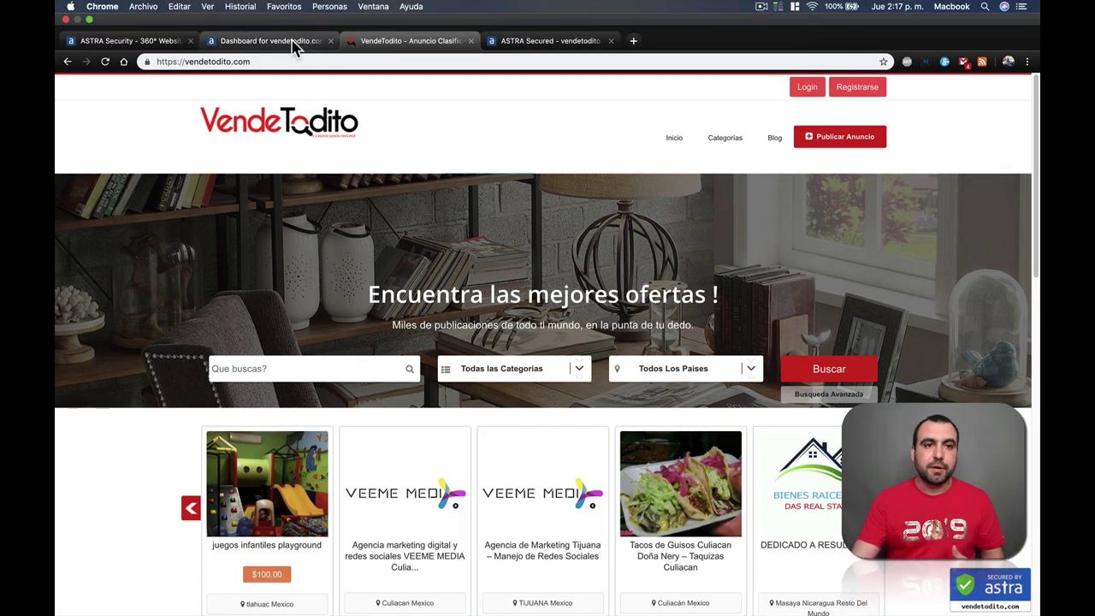
Examine the vendetodito.com firewall dashboard, including the stopped attack types, attack origins and most attacked areas
{"action": "left_click", "coordinate": [291, 43]}
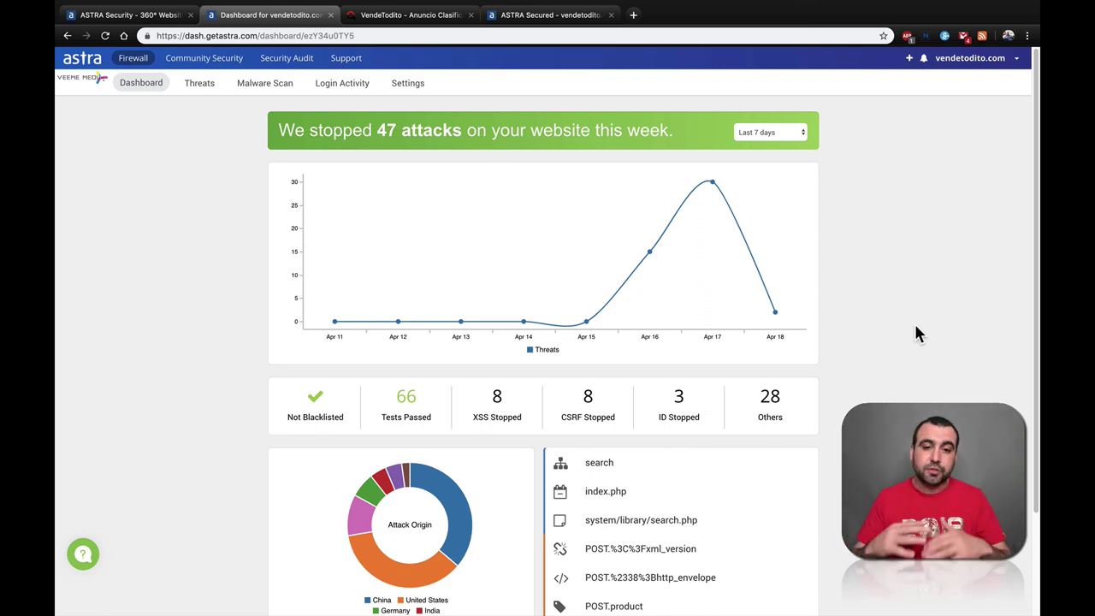
{"action": "scroll", "coordinate": [913, 334], "scroll_direction": "down", "scroll_amount": 2}
{"action": "scroll", "coordinate": [914, 334], "scroll_direction": "up", "scroll_amount": 2}
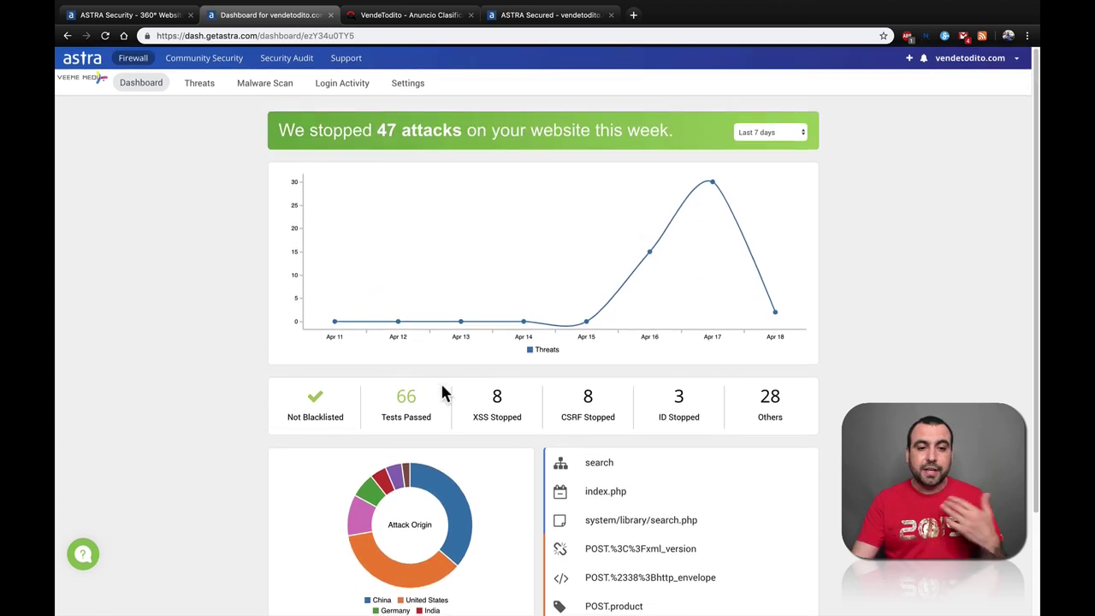
{"action": "mouse_move", "coordinate": [377, 414]}
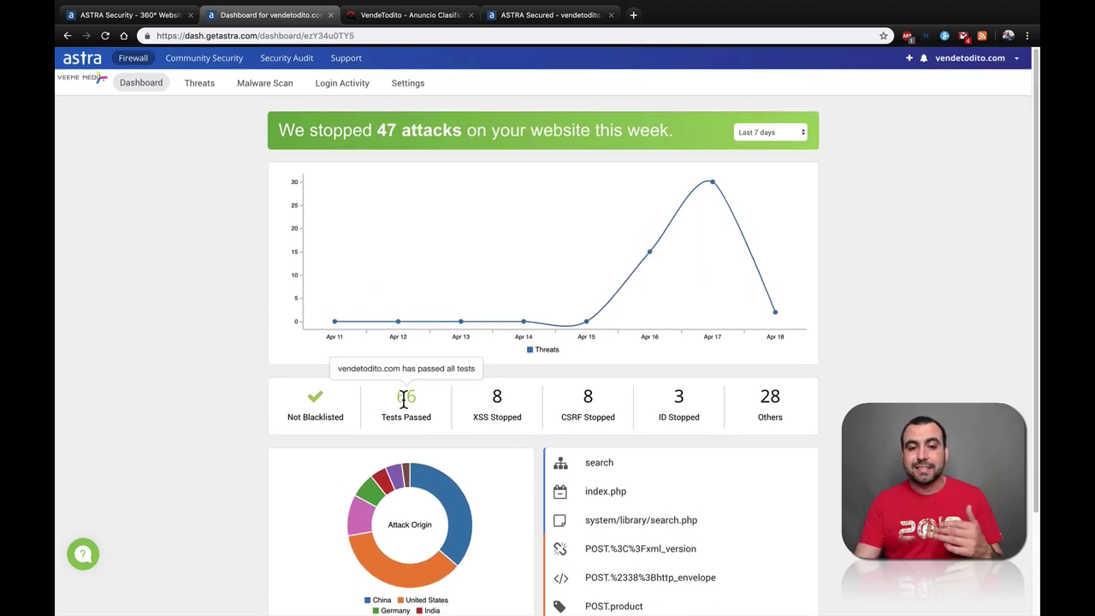
{"action": "mouse_move", "coordinate": [502, 417]}
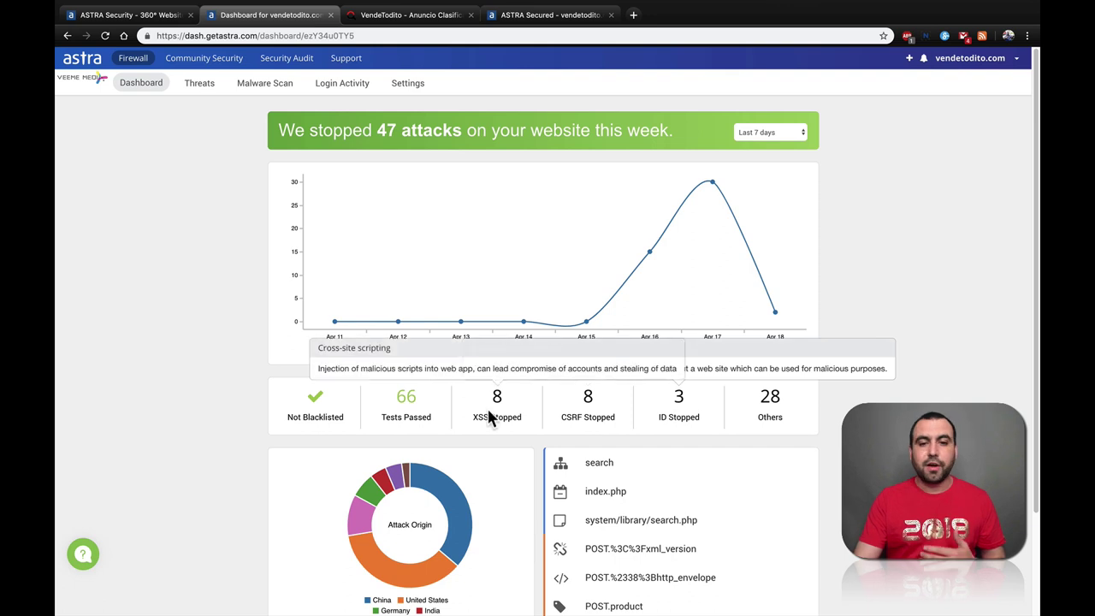
{"action": "mouse_move", "coordinate": [689, 403]}
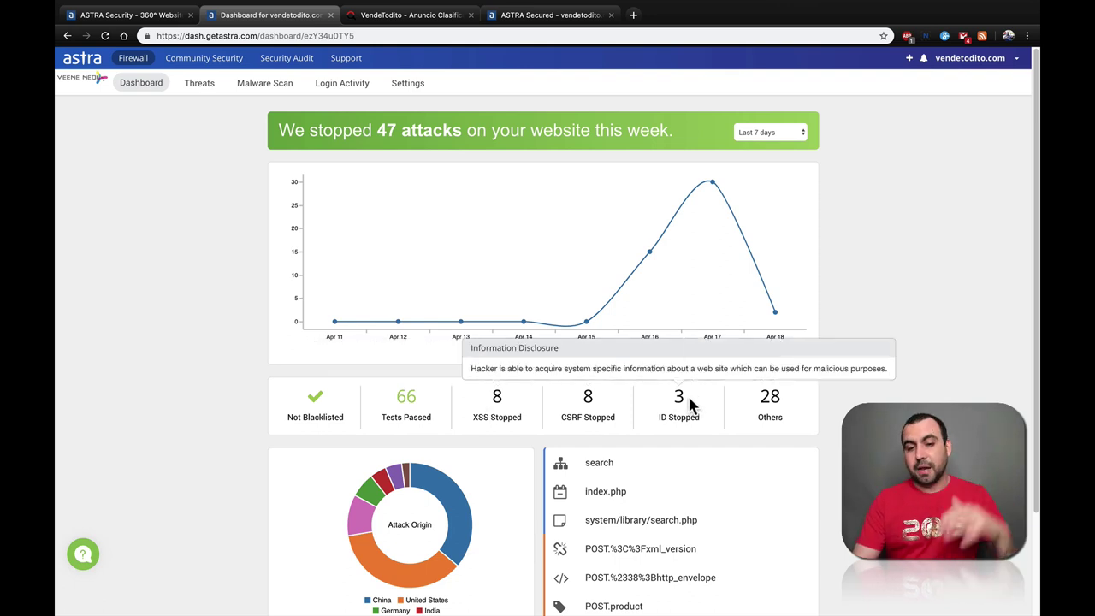
{"action": "scroll", "coordinate": [689, 400], "scroll_direction": "down", "scroll_amount": 3}
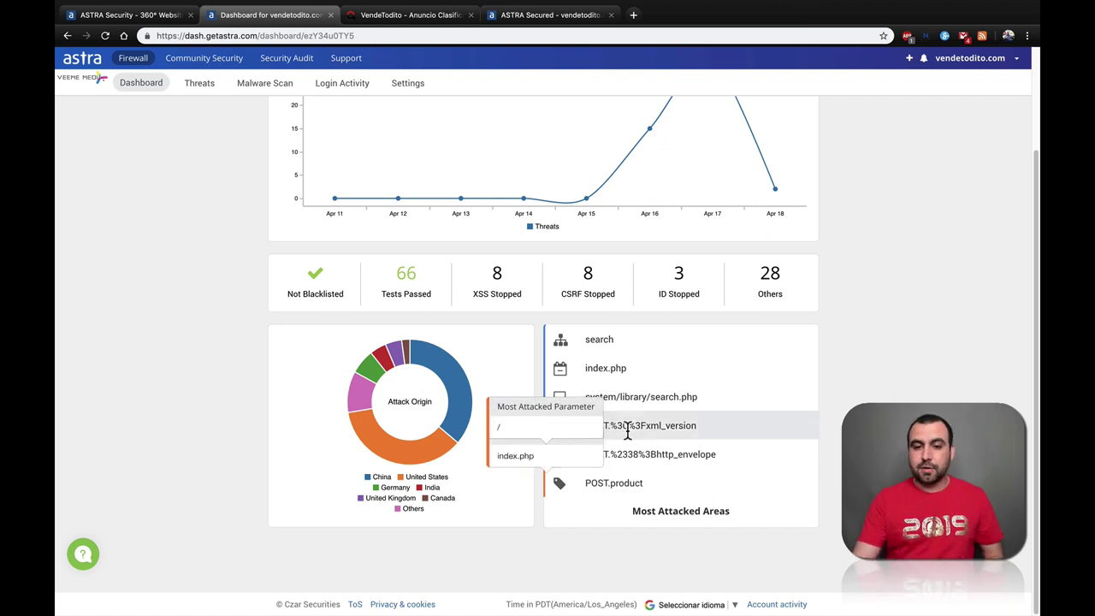
{"action": "scroll", "coordinate": [631, 432], "scroll_direction": "up", "scroll_amount": 3}
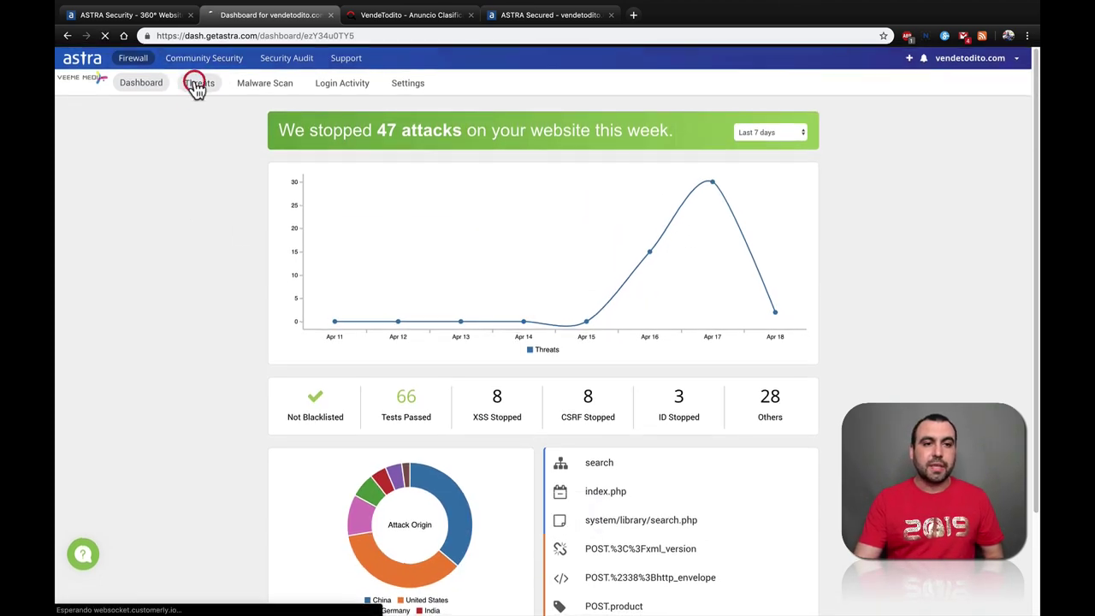
Open the Threats list and inspect the details of today's 4:31 AM Bad Bot entry
{"action": "left_click", "coordinate": [198, 85]}
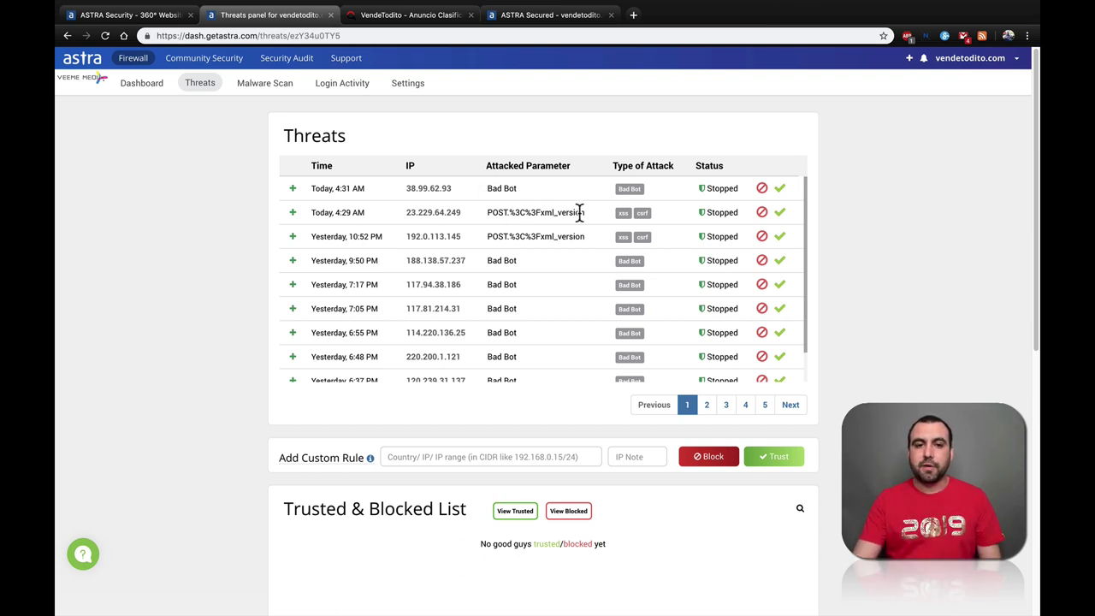
{"action": "left_click", "coordinate": [293, 189]}
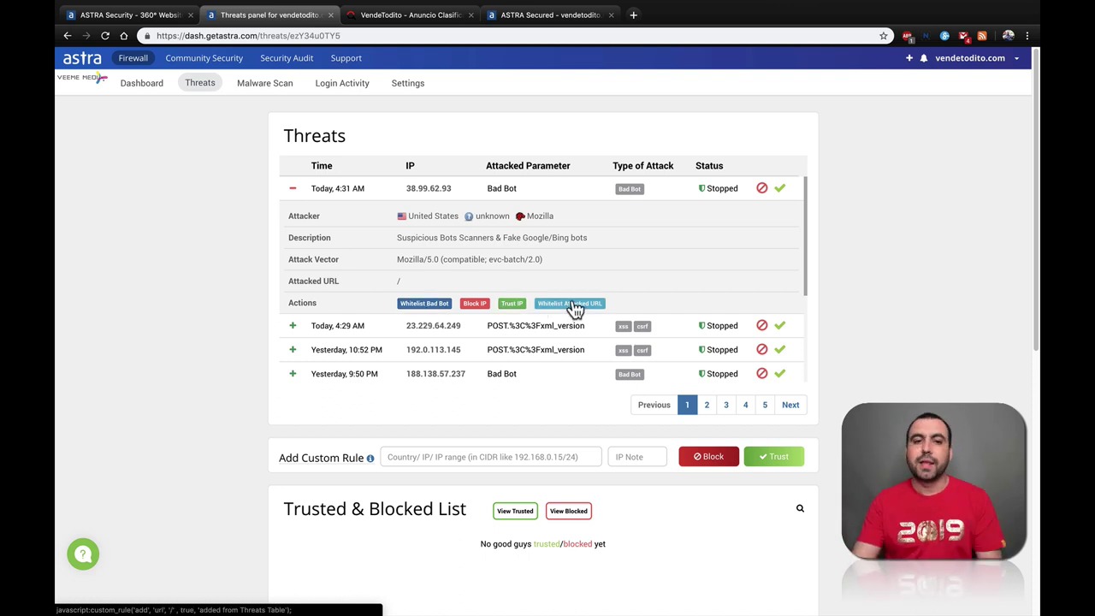
{"action": "left_click", "coordinate": [293, 188]}
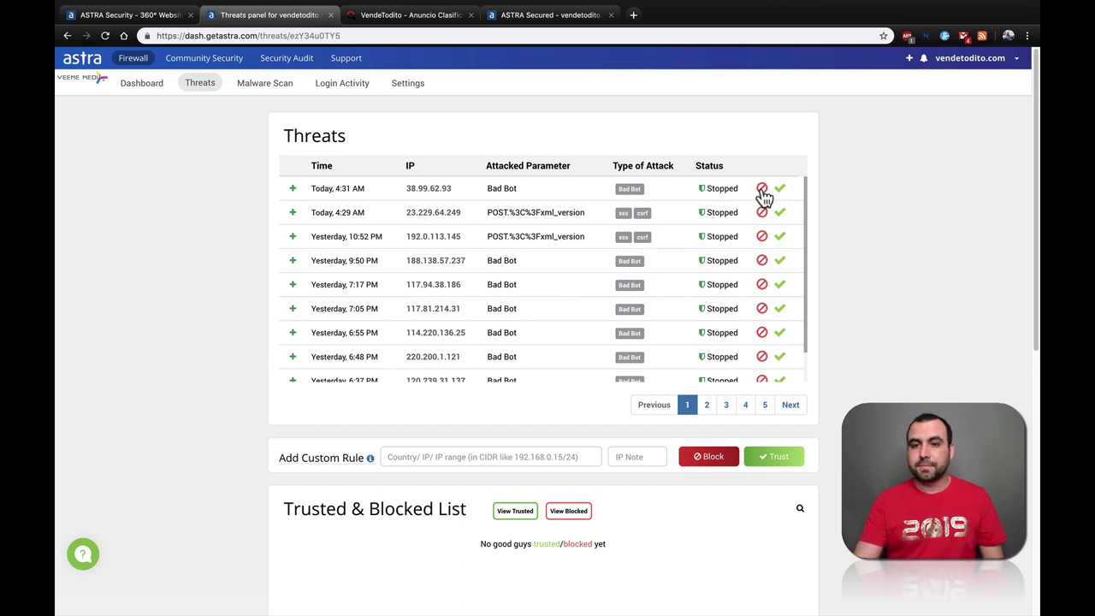
Add a custom firewall rule that blocks the country China
{"action": "scroll", "coordinate": [649, 284], "scroll_direction": "down", "scroll_amount": 1}
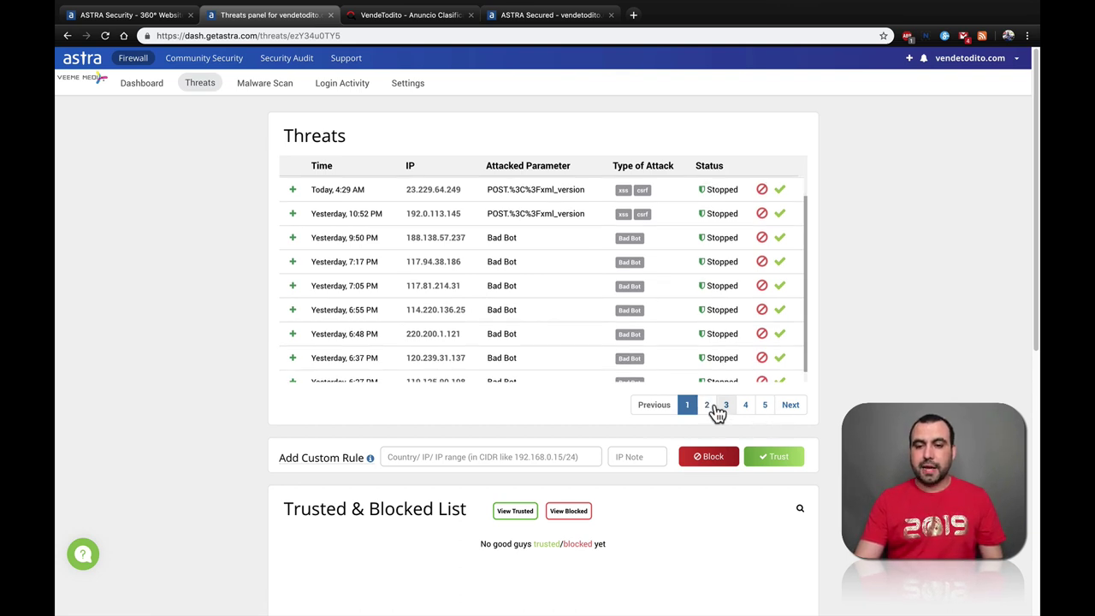
{"action": "scroll", "coordinate": [622, 426], "scroll_direction": "down", "scroll_amount": 2}
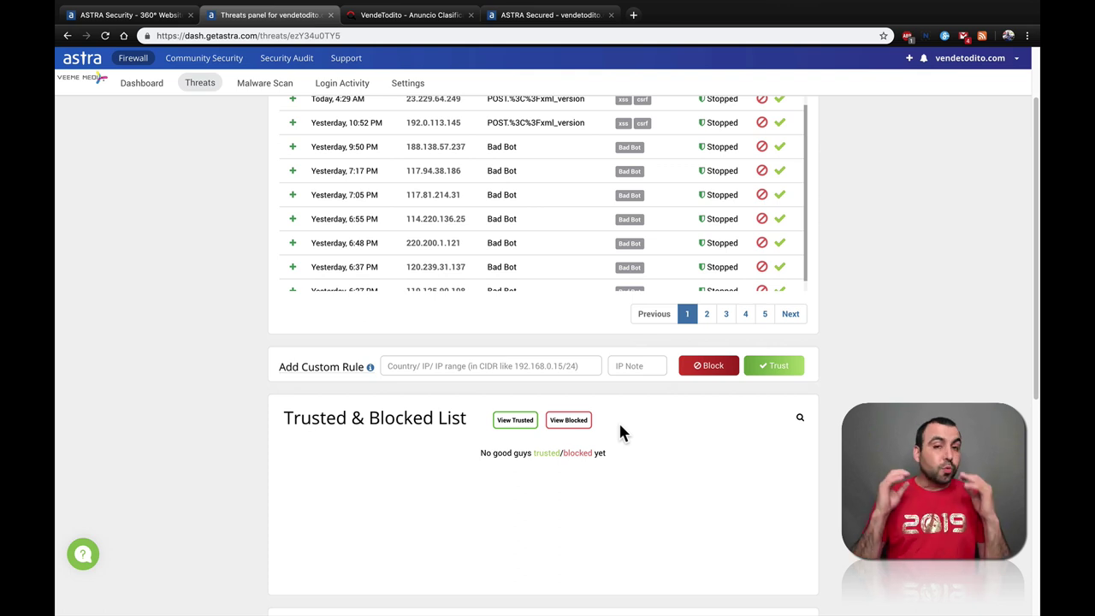
{"action": "scroll", "coordinate": [599, 415], "scroll_direction": "down", "scroll_amount": 1}
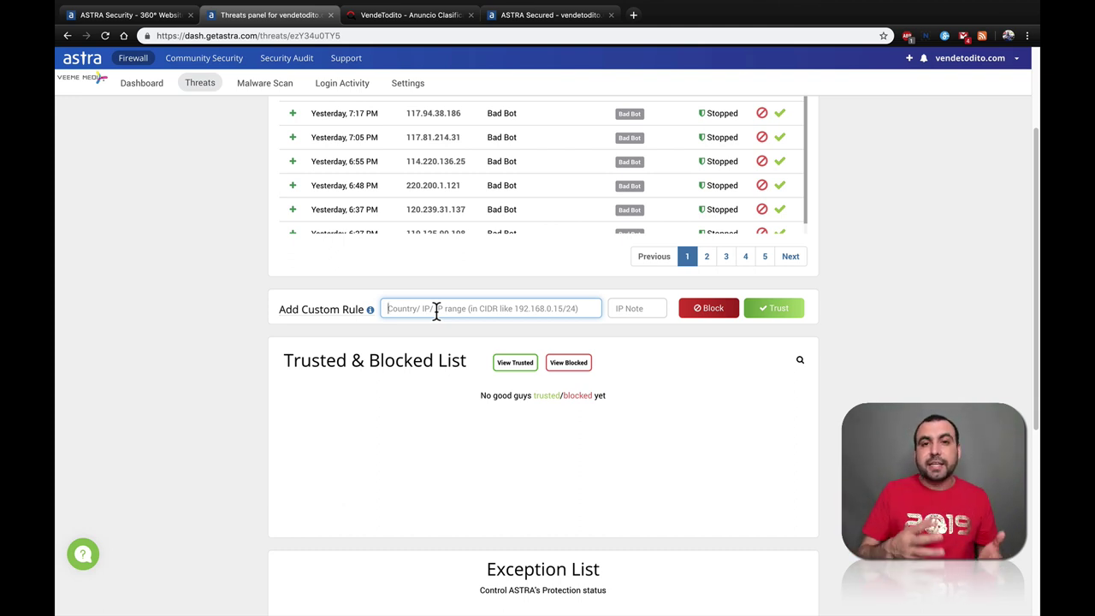
{"action": "left_click", "coordinate": [436, 312]}
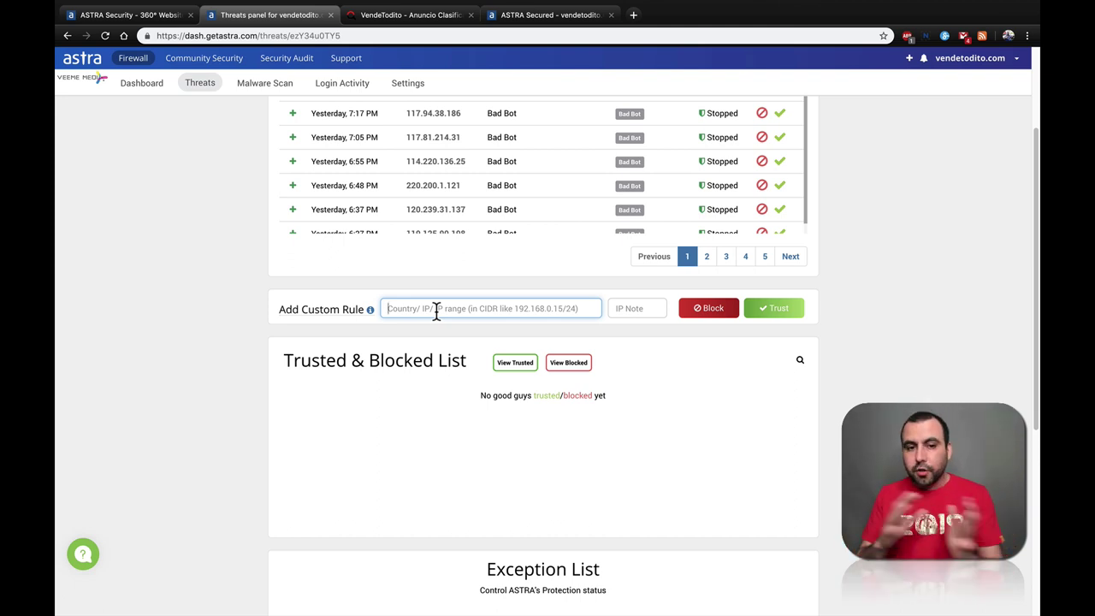
{"action": "type", "text": "China"}
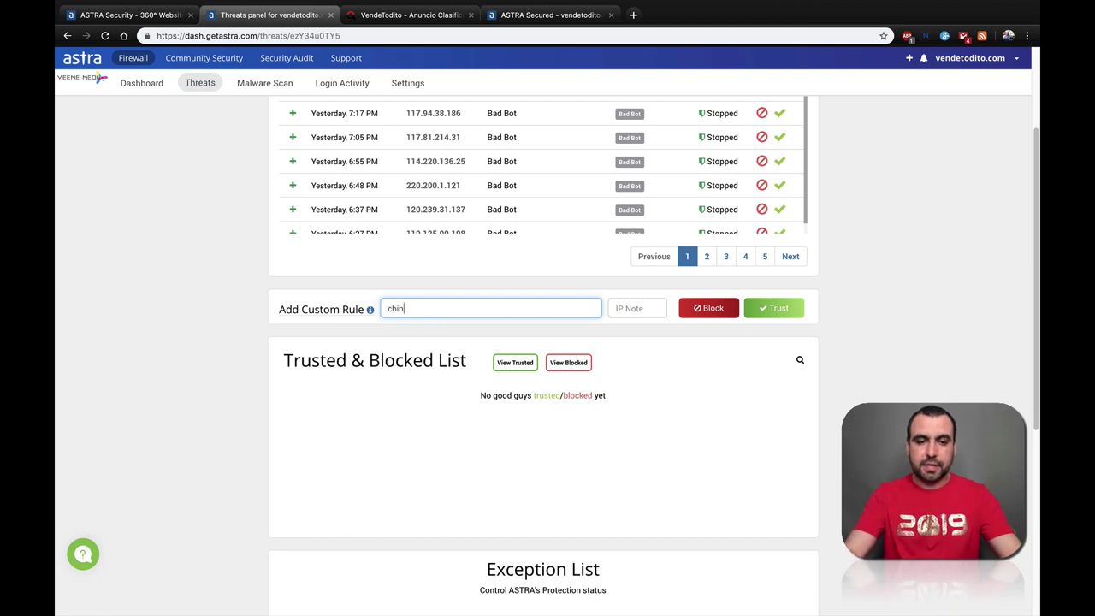
{"action": "left_click", "coordinate": [423, 328]}
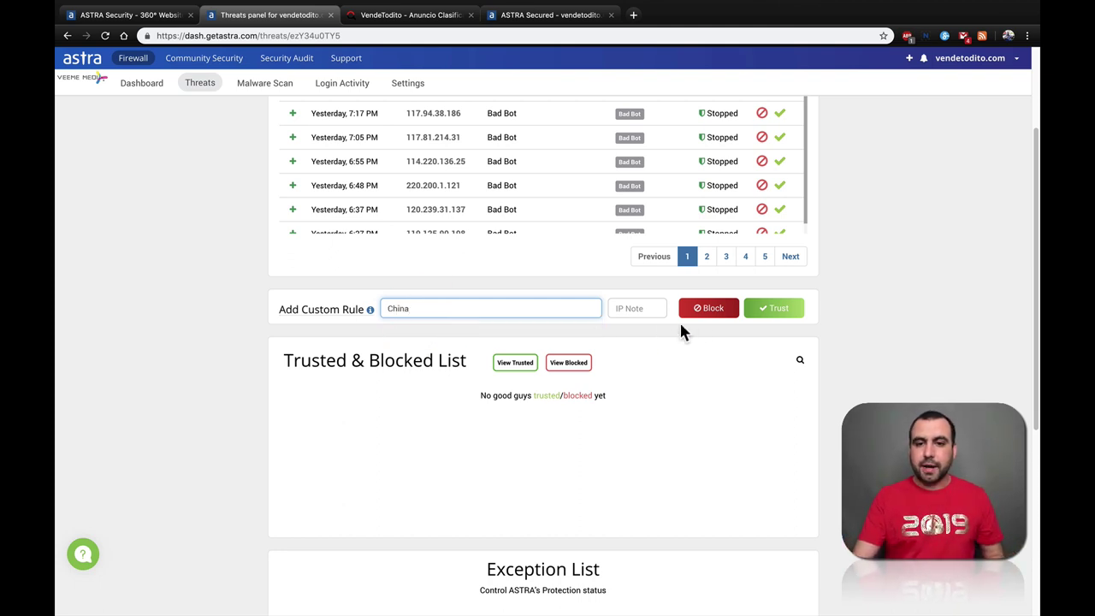
{"action": "left_click", "coordinate": [716, 318]}
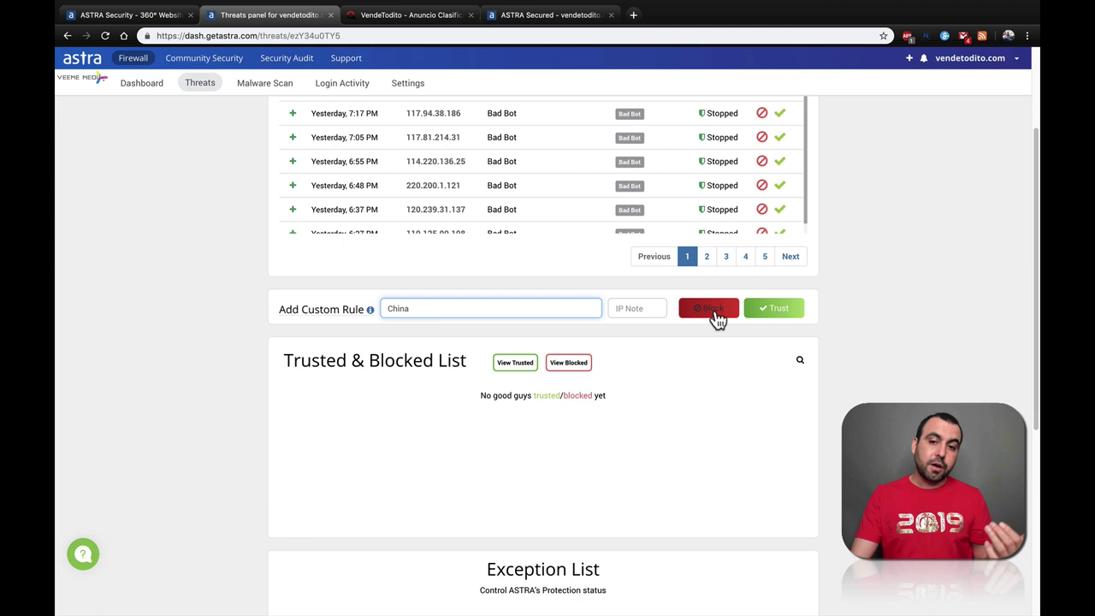
{"action": "left_click", "coordinate": [716, 318]}
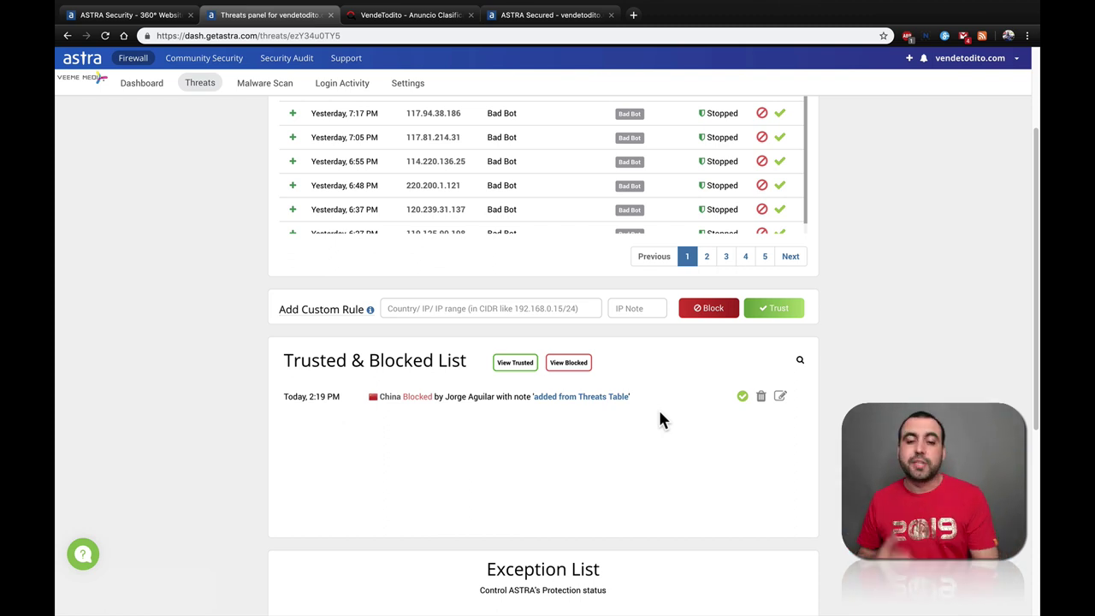
Look at the Exception List and delete the China rule from the Trusted & Blocked List
{"action": "scroll", "coordinate": [660, 413], "scroll_direction": "down", "scroll_amount": 3}
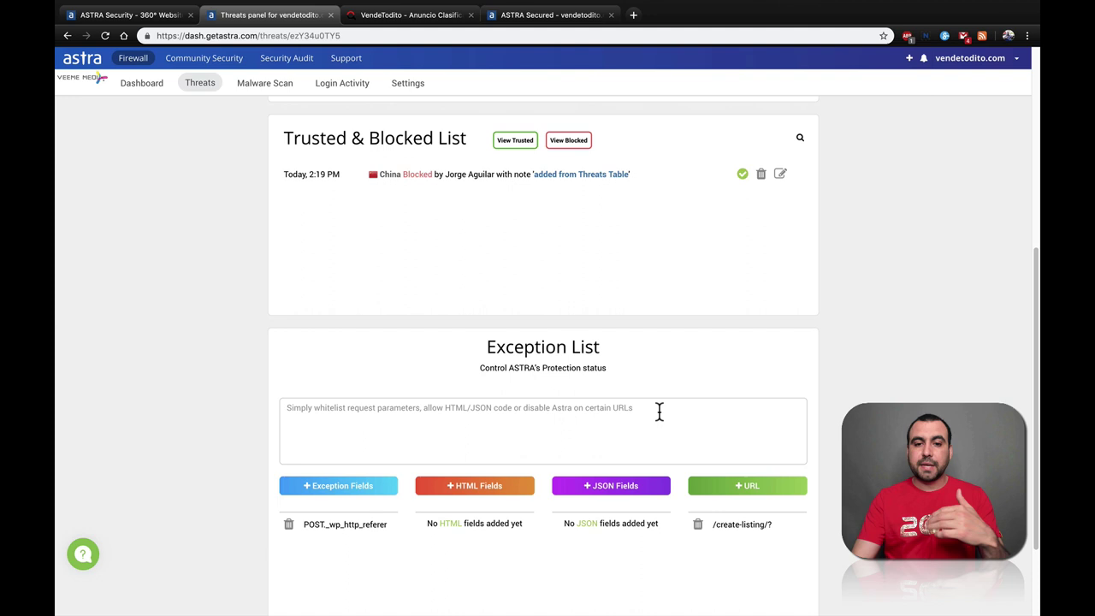
{"action": "scroll", "coordinate": [659, 413], "scroll_direction": "up", "scroll_amount": 2}
{"action": "scroll", "coordinate": [660, 413], "scroll_direction": "up", "scroll_amount": 5}
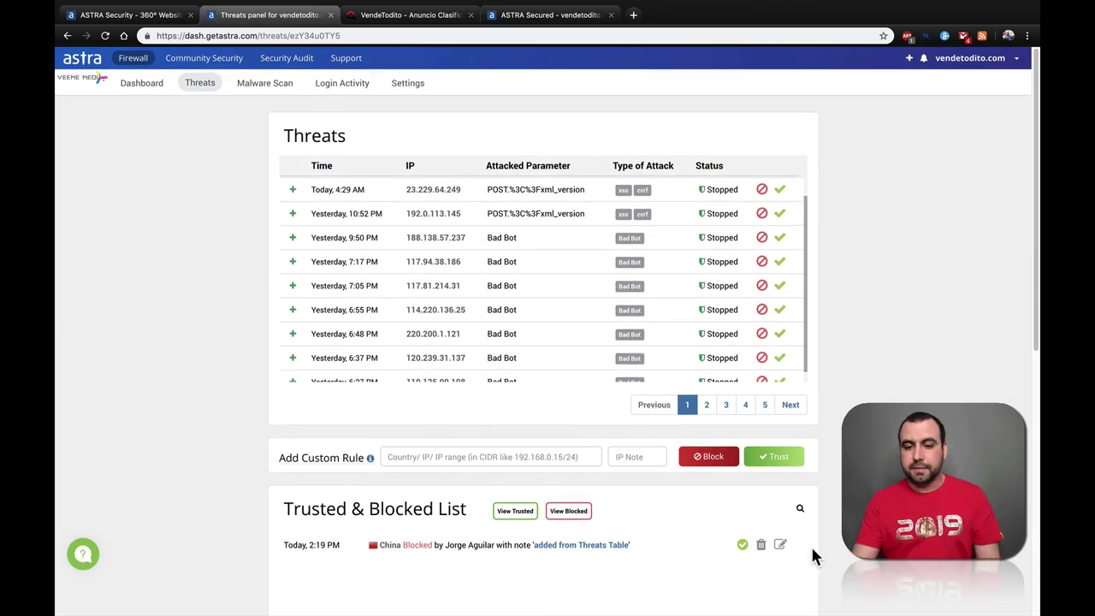
{"action": "left_click", "coordinate": [760, 544]}
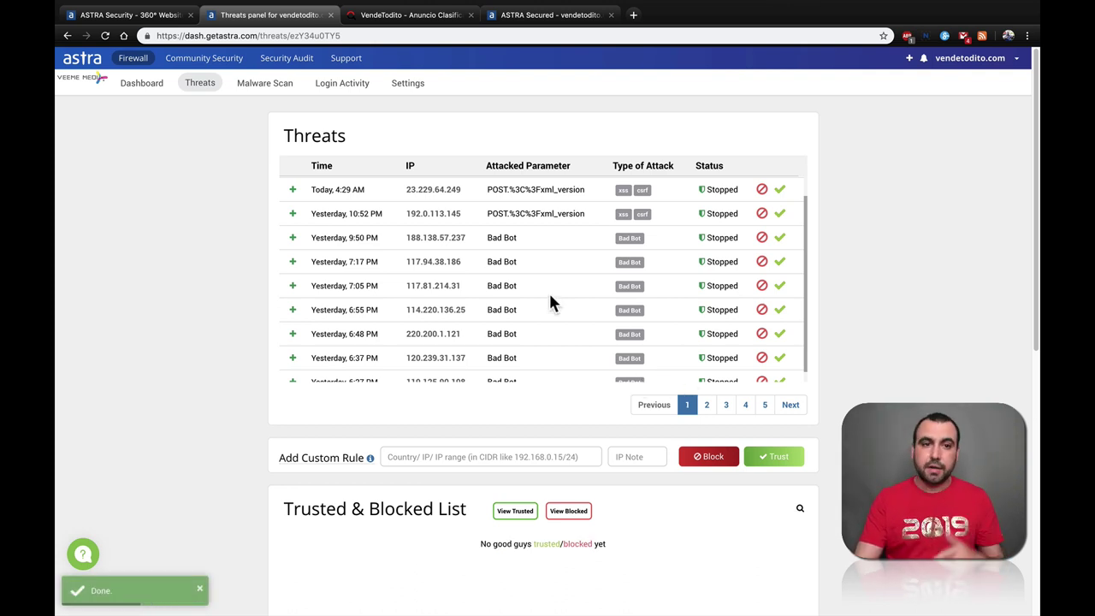
Review the site's Malware Scan page and its Login Activity log
{"action": "left_click", "coordinate": [265, 97]}
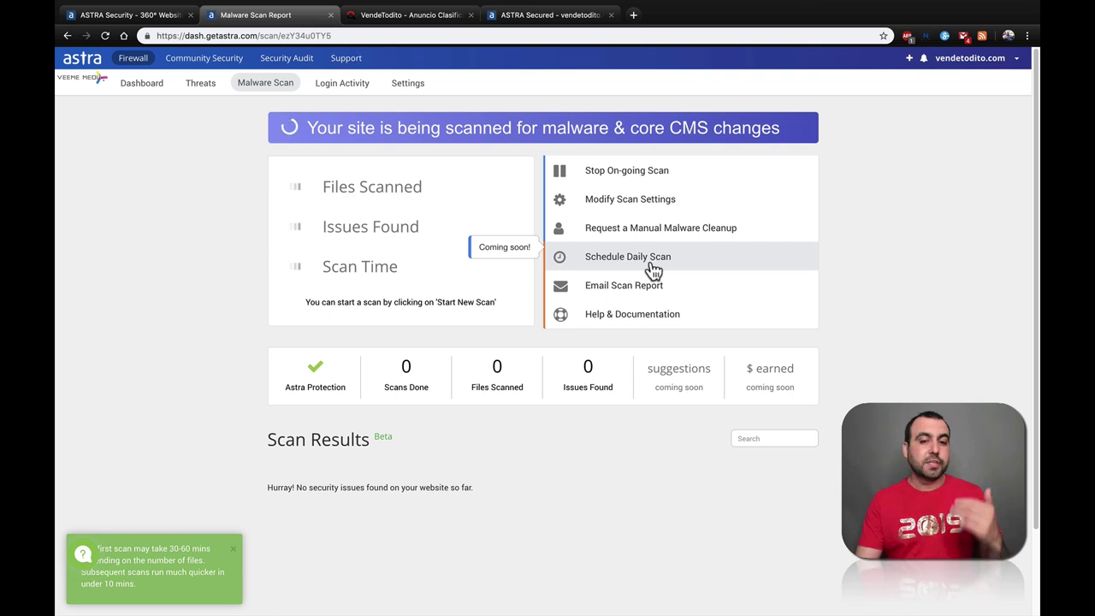
{"action": "left_click", "coordinate": [350, 88]}
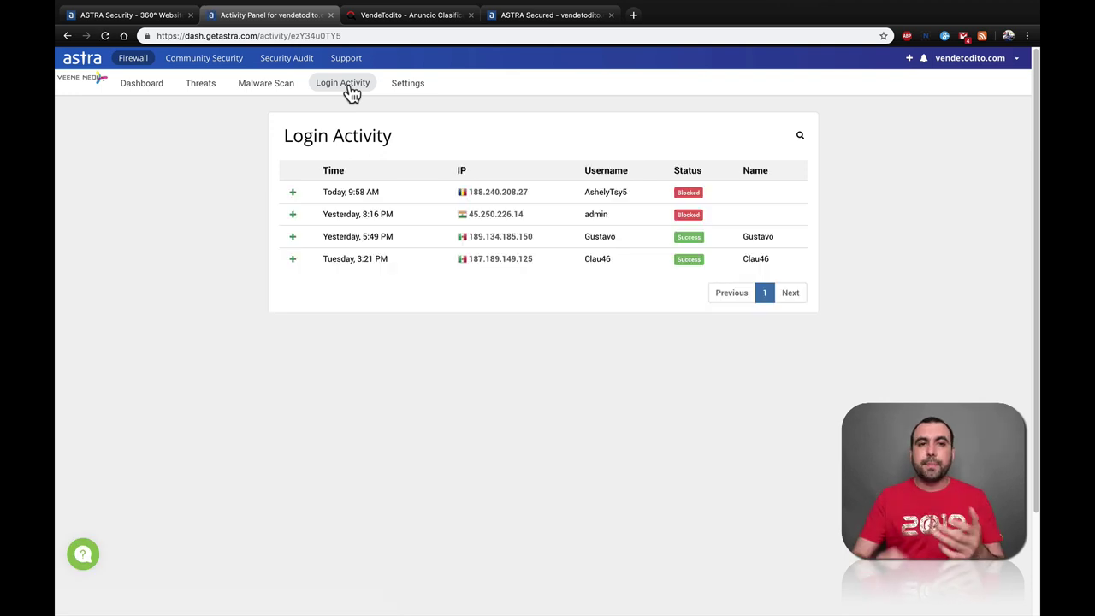
Inspect the details and login URLs of the two blocked attempts in the Login Activity log
{"action": "left_click", "coordinate": [378, 19]}
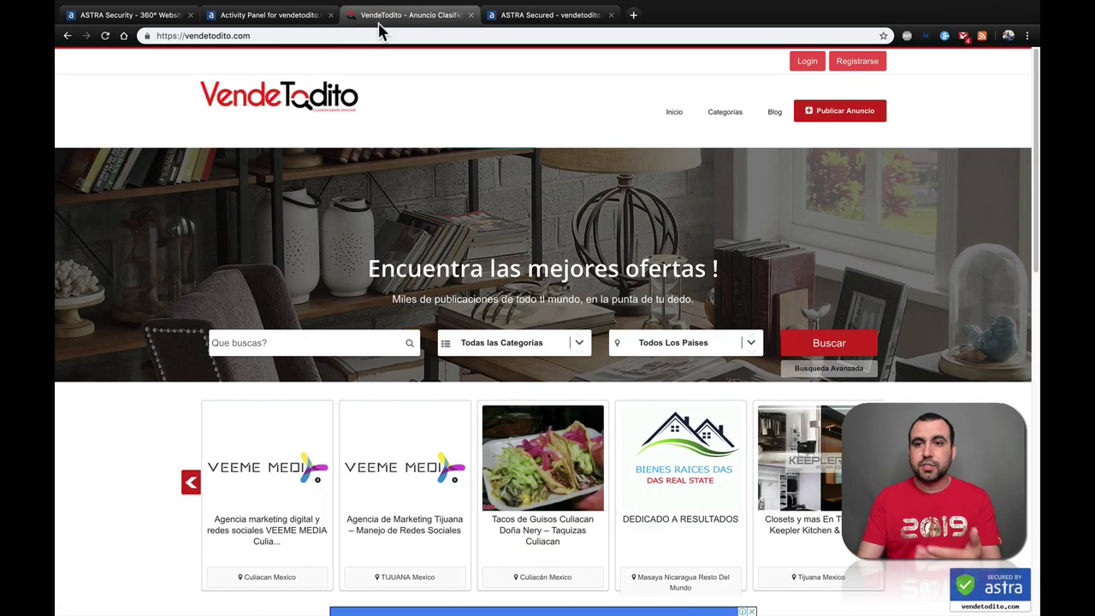
{"action": "left_click", "coordinate": [311, 19]}
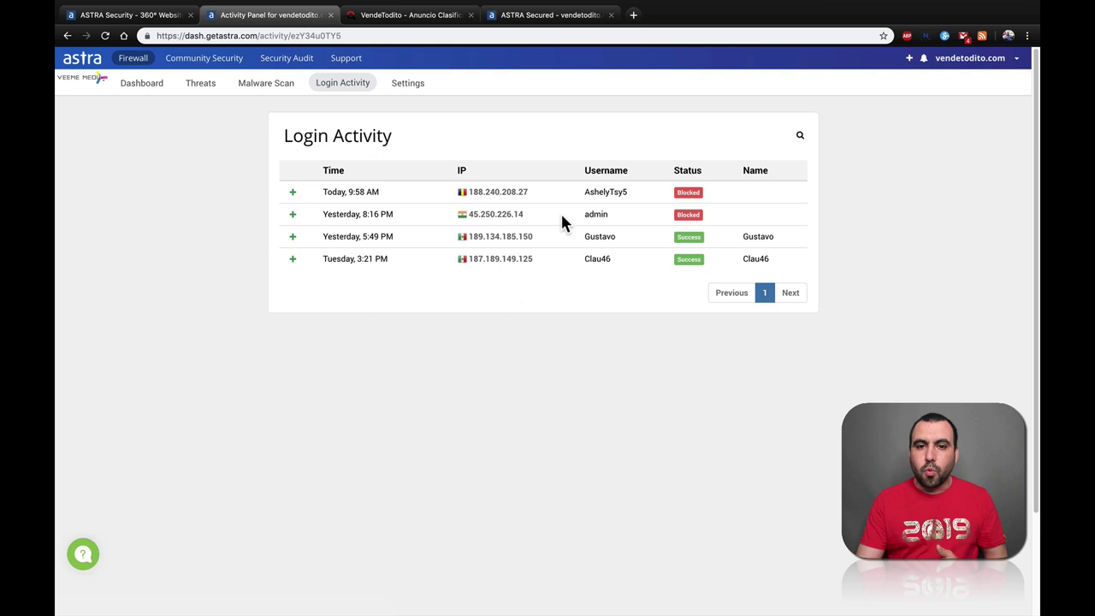
{"action": "left_click", "coordinate": [297, 215]}
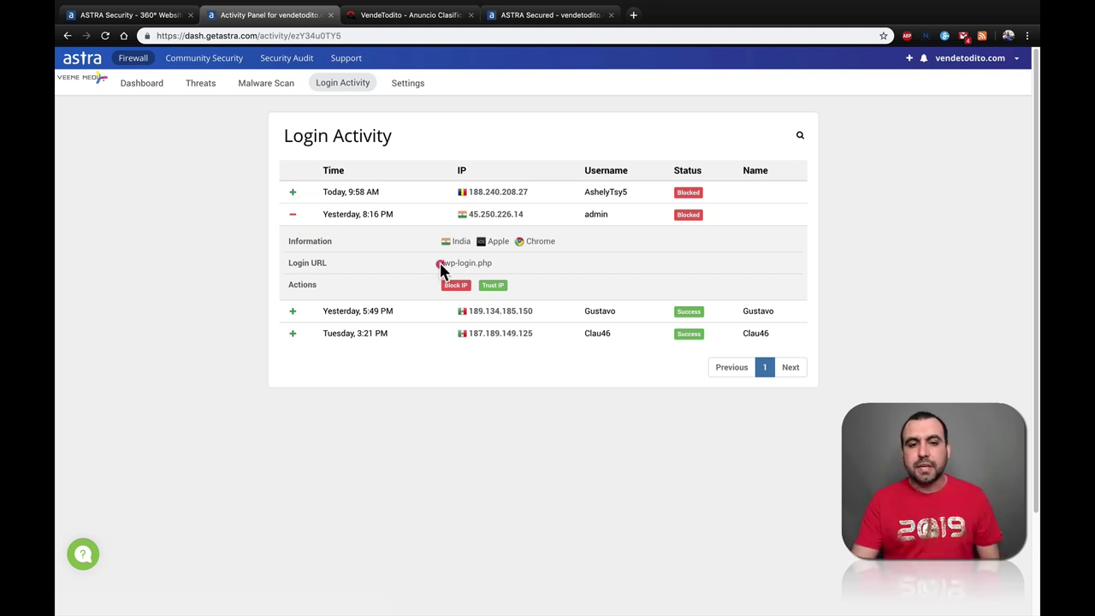
{"action": "left_click_drag", "start_coordinate": [440, 263], "coordinate": [506, 266]}
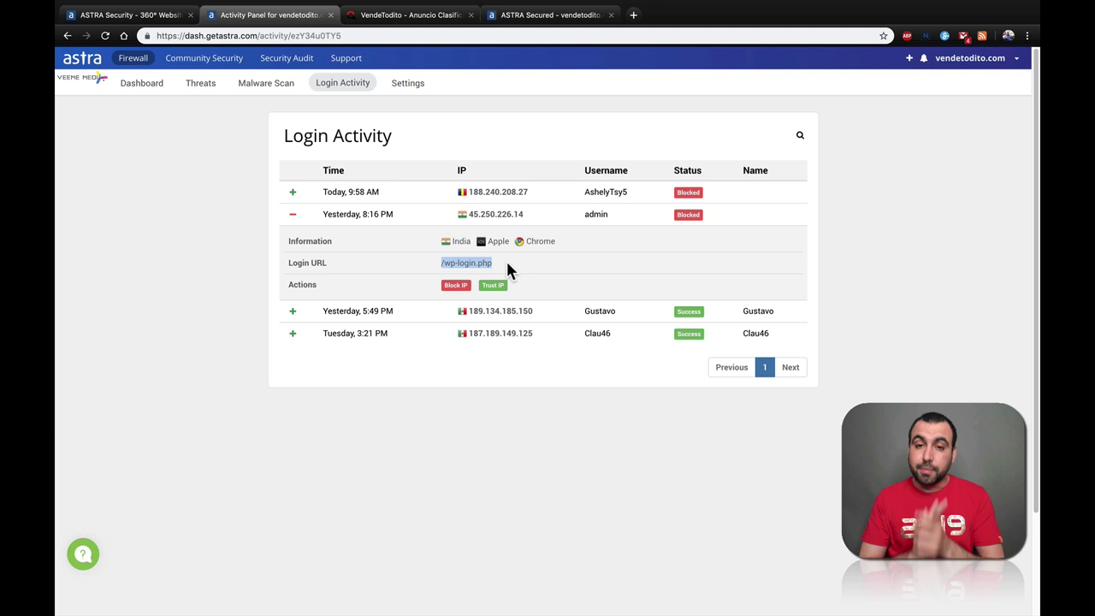
{"action": "left_click", "coordinate": [293, 193]}
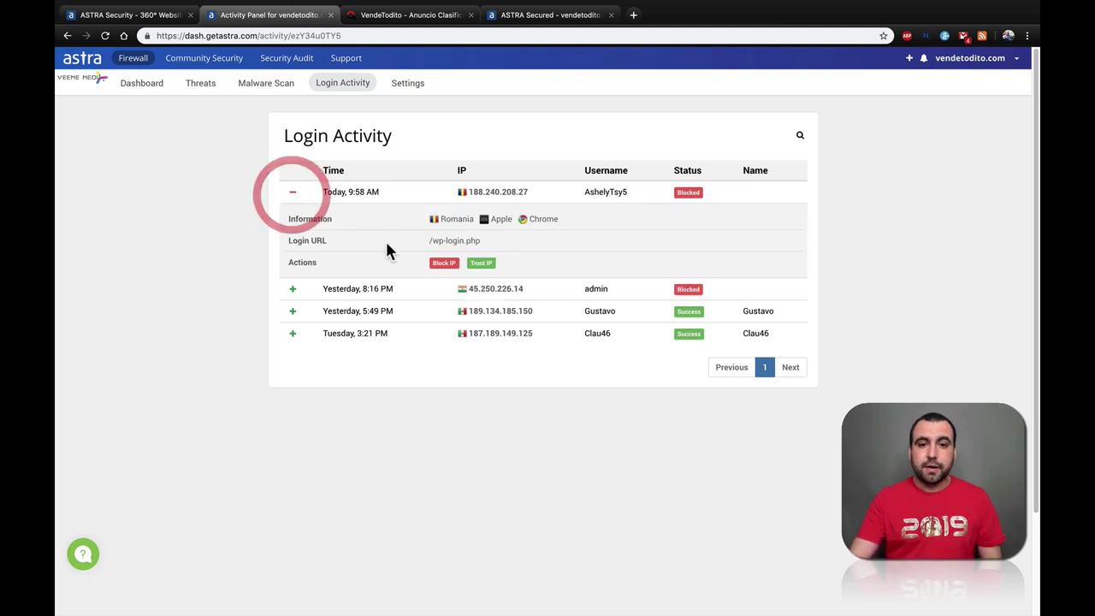
{"action": "left_click_drag", "start_coordinate": [429, 241], "coordinate": [487, 245]}
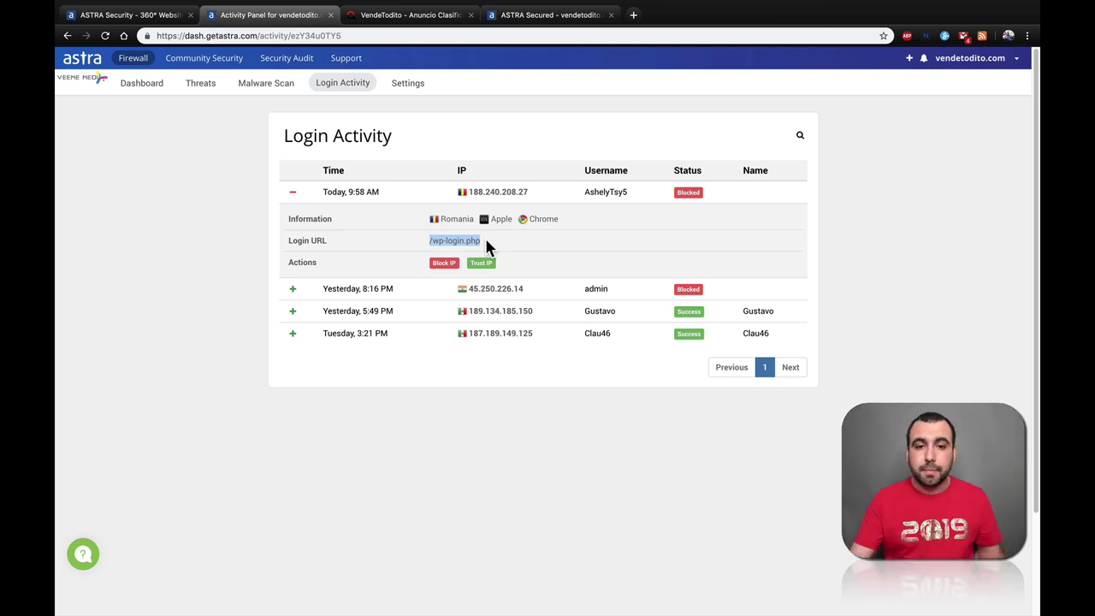
{"action": "left_click", "coordinate": [480, 243]}
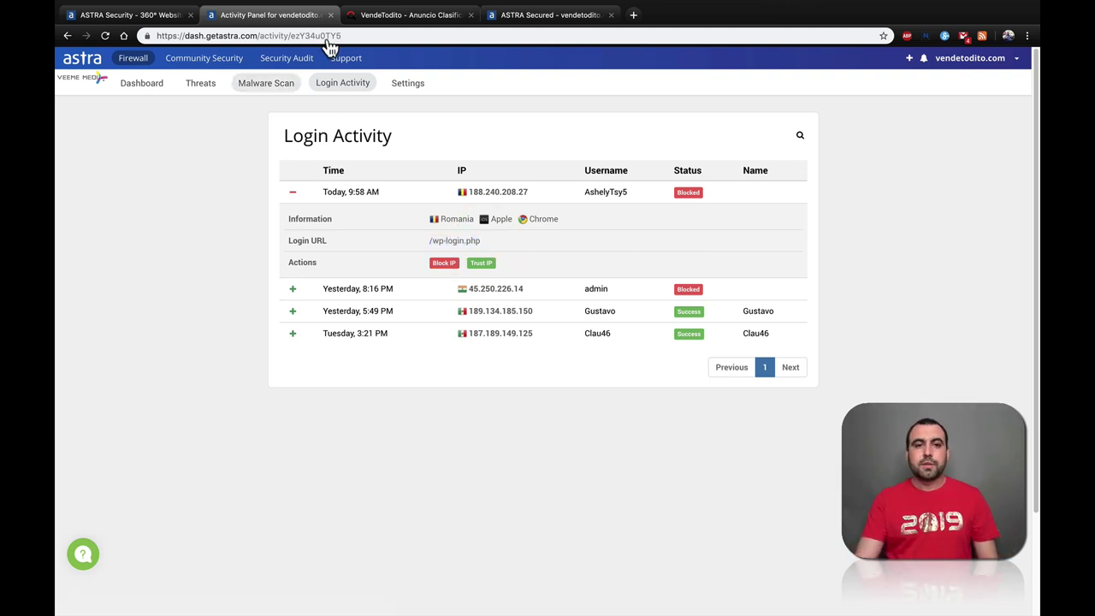
Open the site's firewall settings and view the available options for ASTRA Mode and Security Level
{"action": "left_click", "coordinate": [399, 89]}
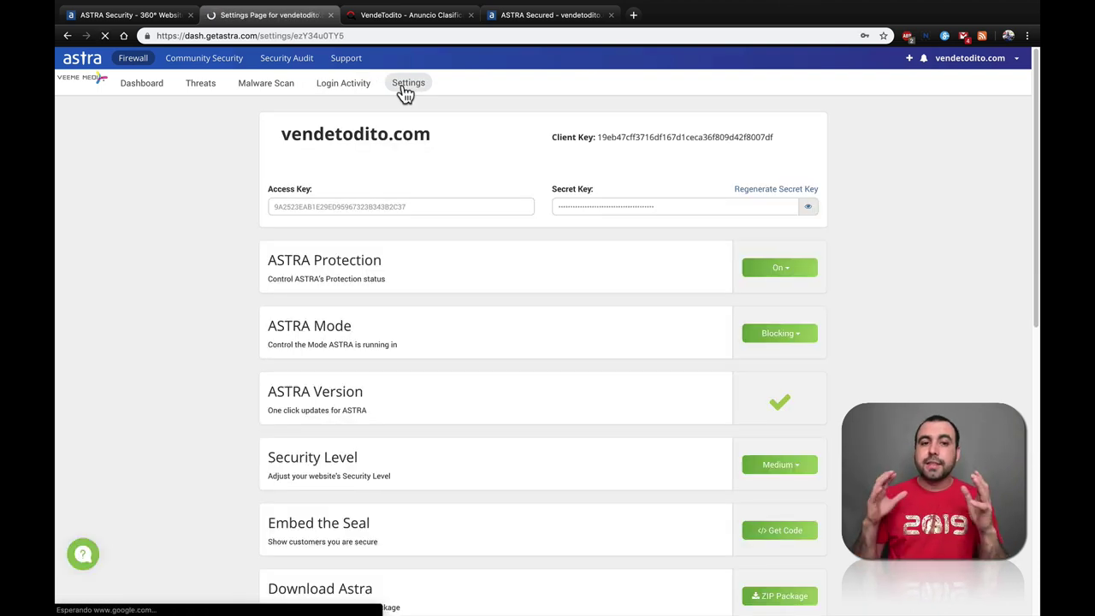
{"action": "scroll", "coordinate": [404, 92], "scroll_direction": "down", "scroll_amount": 3}
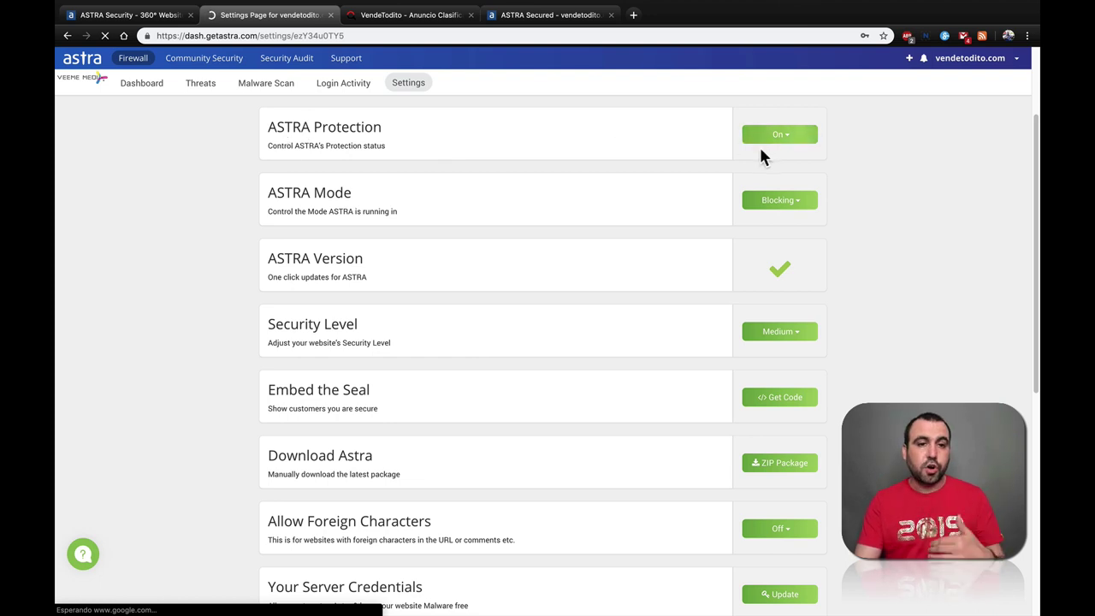
{"action": "left_click", "coordinate": [794, 203]}
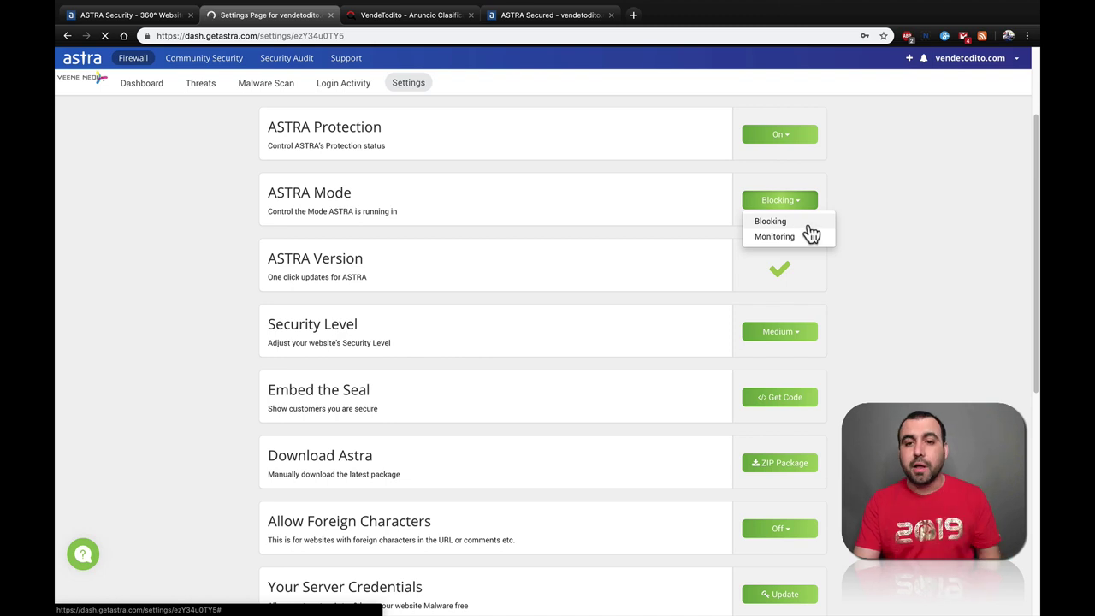
{"action": "left_click", "coordinate": [885, 228]}
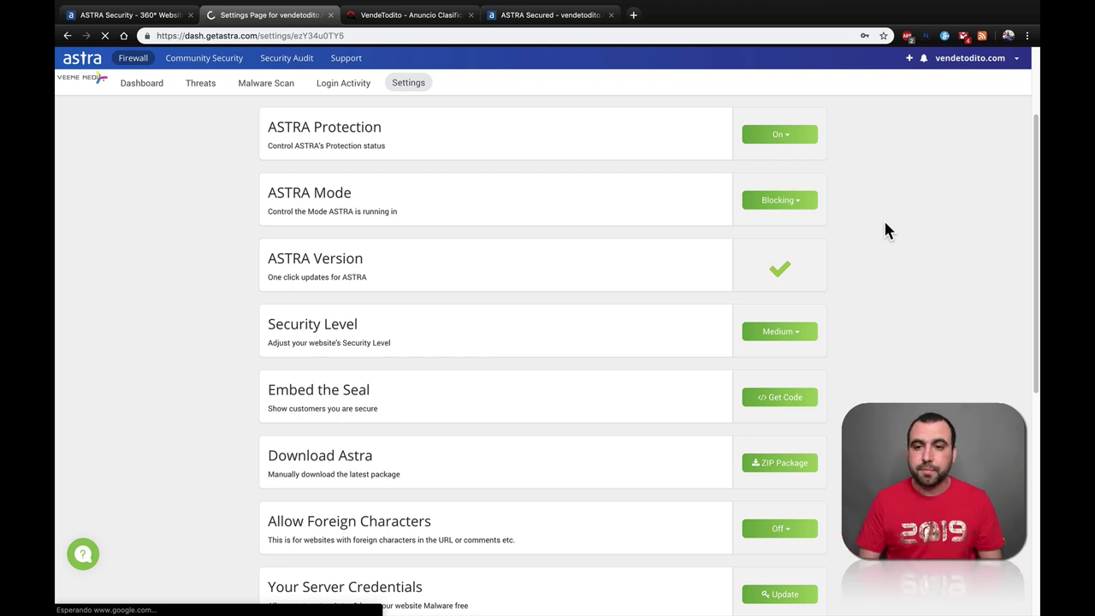
{"action": "left_click", "coordinate": [802, 202]}
{"action": "left_click", "coordinate": [859, 257]}
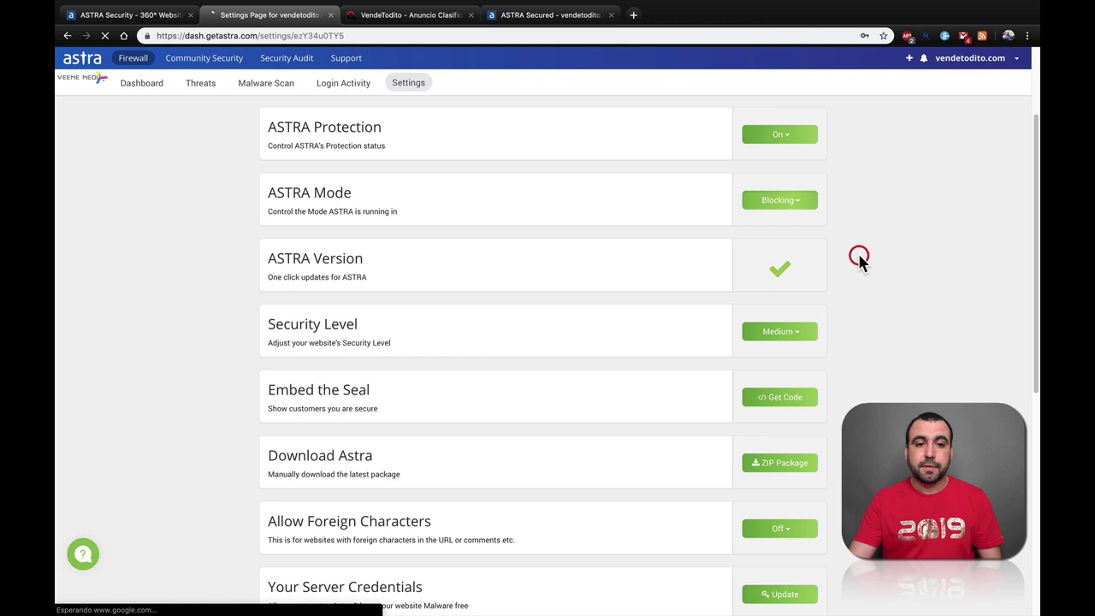
{"action": "scroll", "coordinate": [770, 280], "scroll_direction": "down", "scroll_amount": 3}
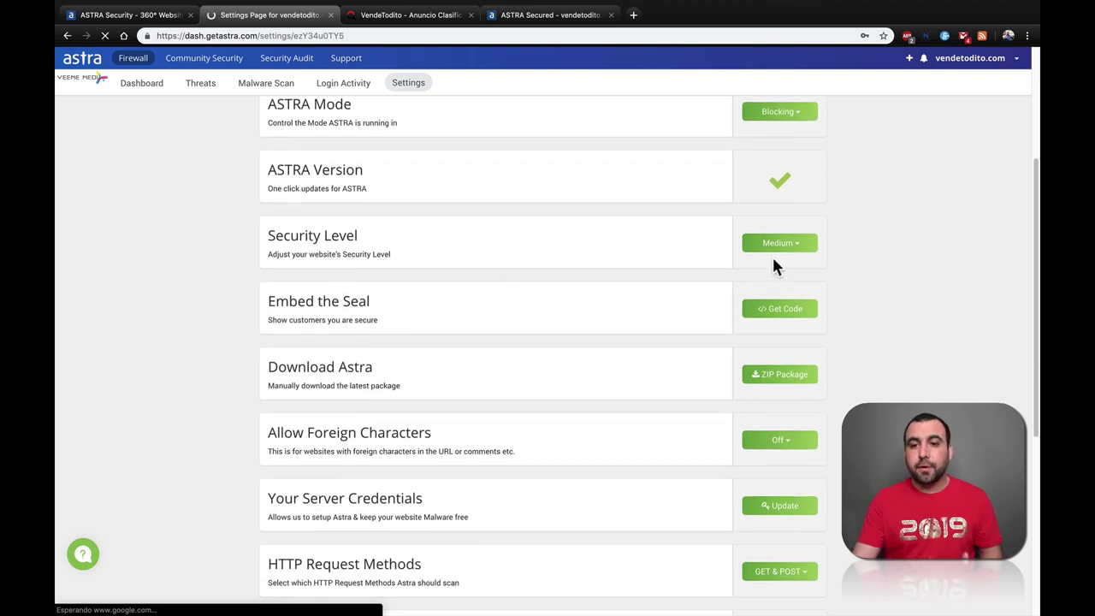
{"action": "left_click", "coordinate": [797, 249]}
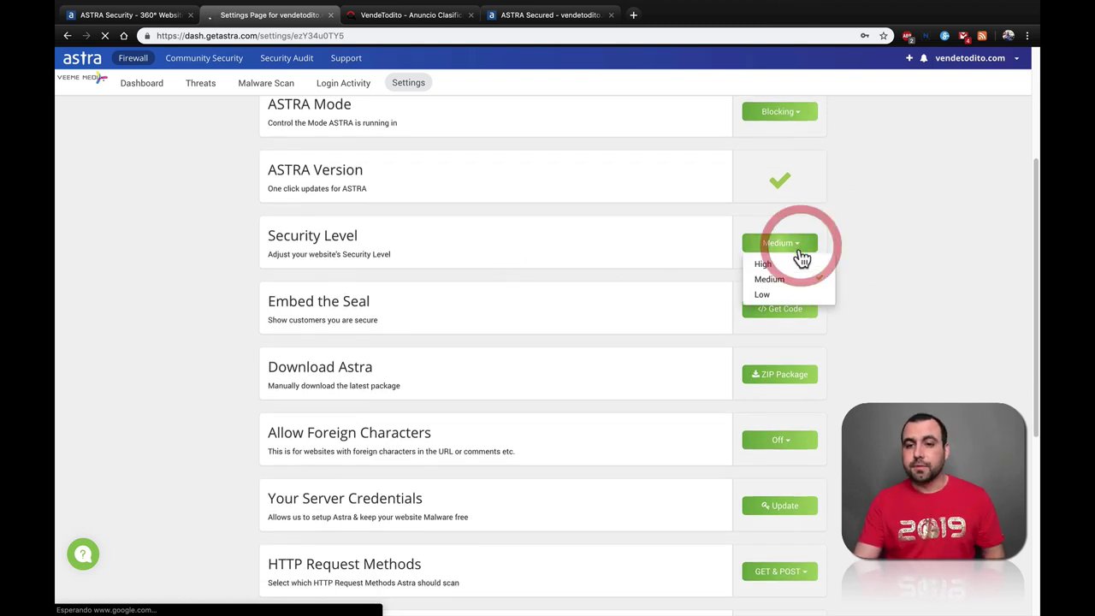
{"action": "left_click", "coordinate": [866, 287]}
View the Embed the Seal code, and check the Astra seal on the vendetodito.com home page
{"action": "scroll", "coordinate": [865, 291], "scroll_direction": "down", "scroll_amount": 3}
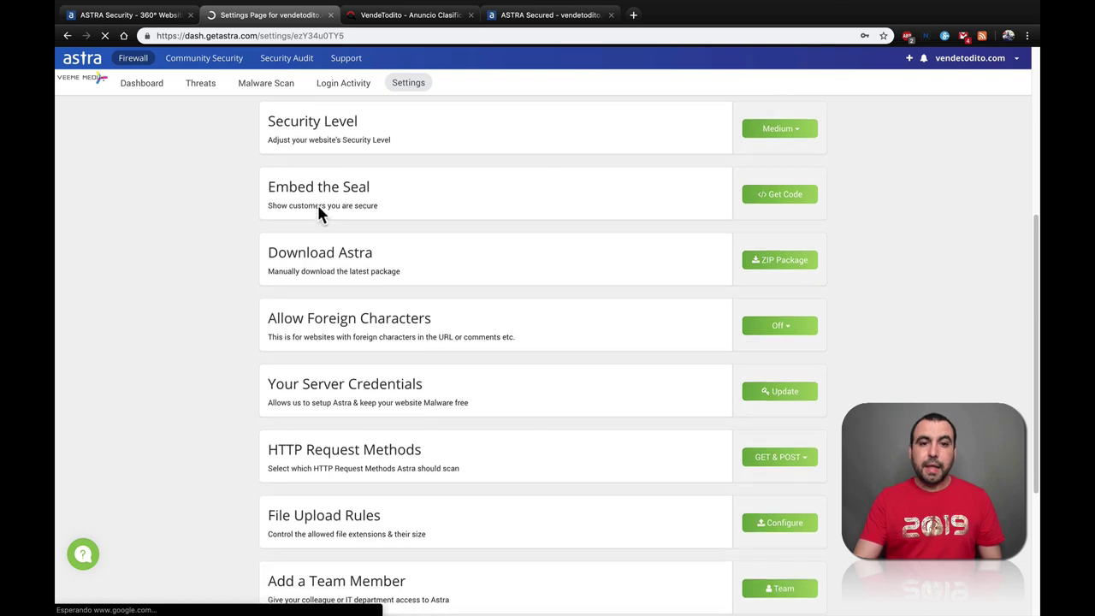
{"action": "left_click", "coordinate": [775, 198]}
{"action": "left_click", "coordinate": [933, 253]}
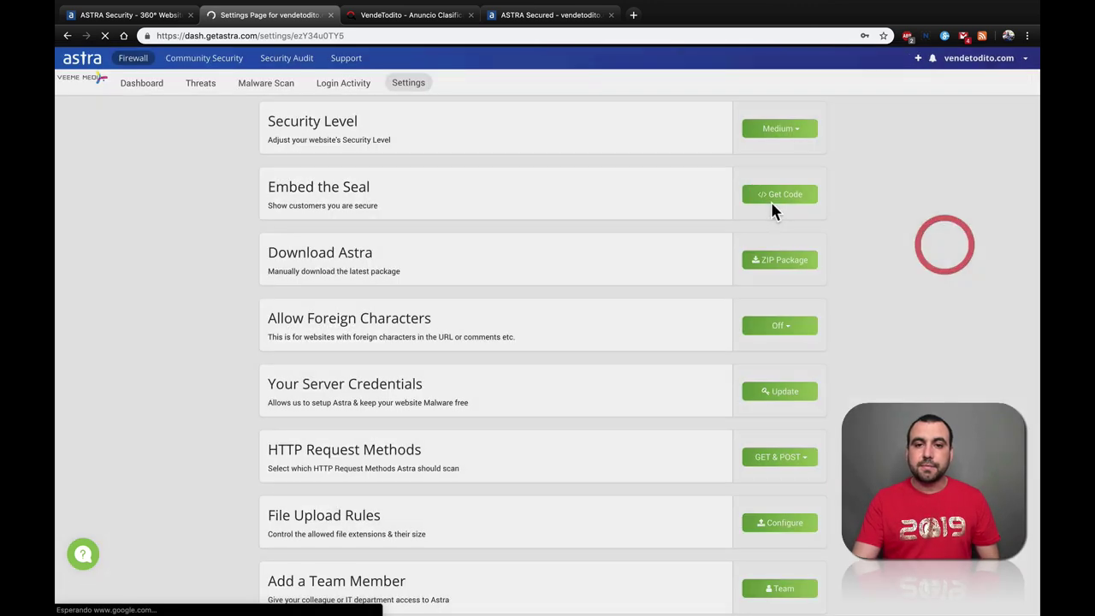
{"action": "left_click", "coordinate": [425, 15]}
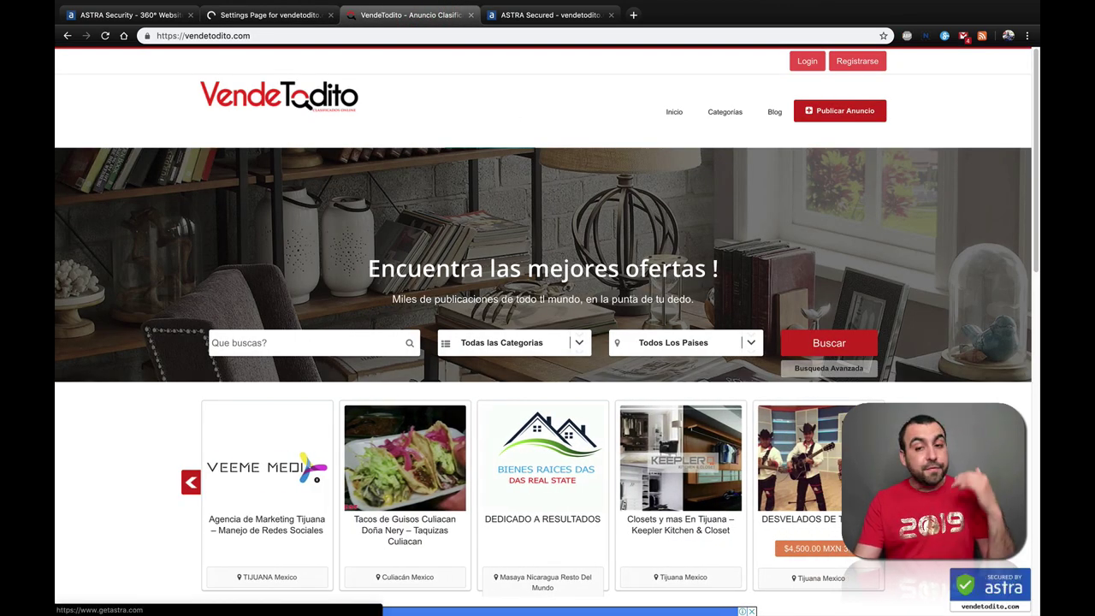
{"action": "scroll", "coordinate": [547, 325], "scroll_direction": "down", "scroll_amount": 10}
{"action": "scroll", "coordinate": [548, 325], "scroll_direction": "down", "scroll_amount": 1}
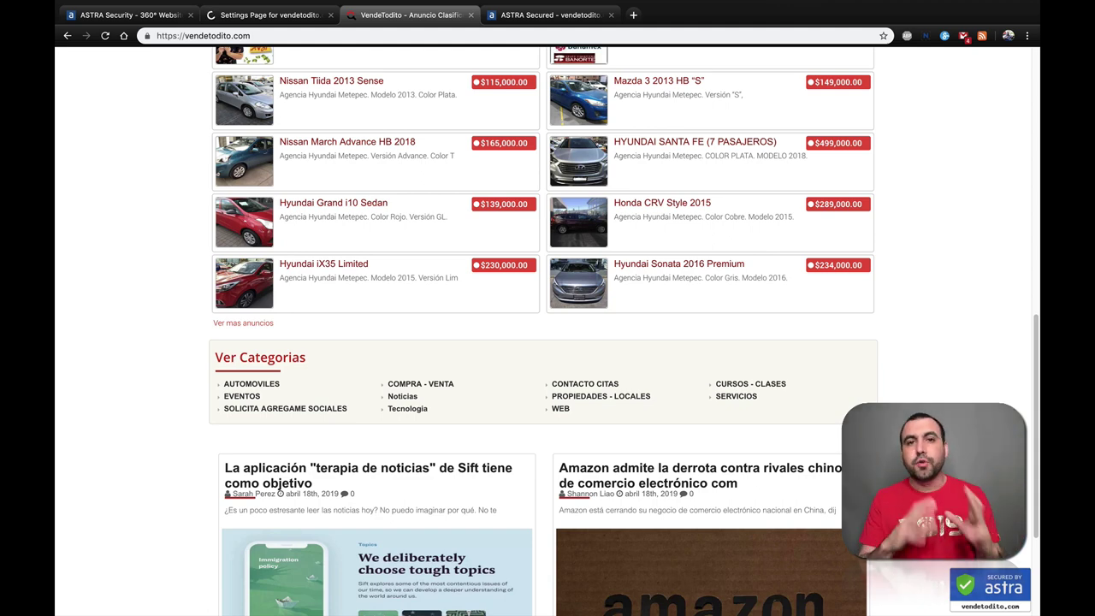
Return to the Astra settings, review the remaining options and view the File Upload Rules without saving anything
{"action": "left_click", "coordinate": [280, 19]}
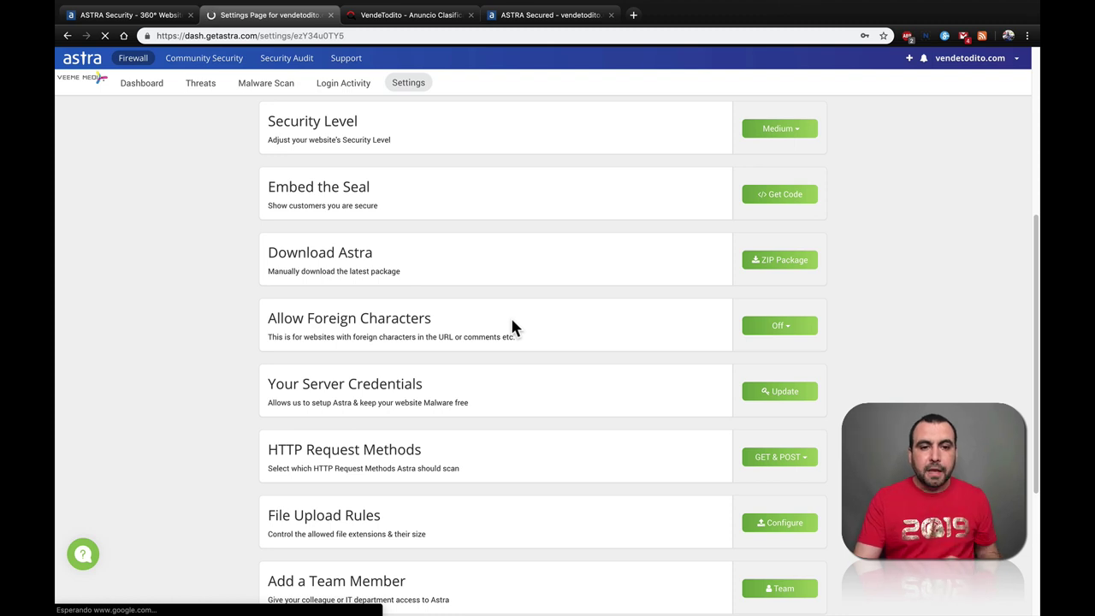
{"action": "scroll", "coordinate": [557, 319], "scroll_direction": "down", "scroll_amount": 2}
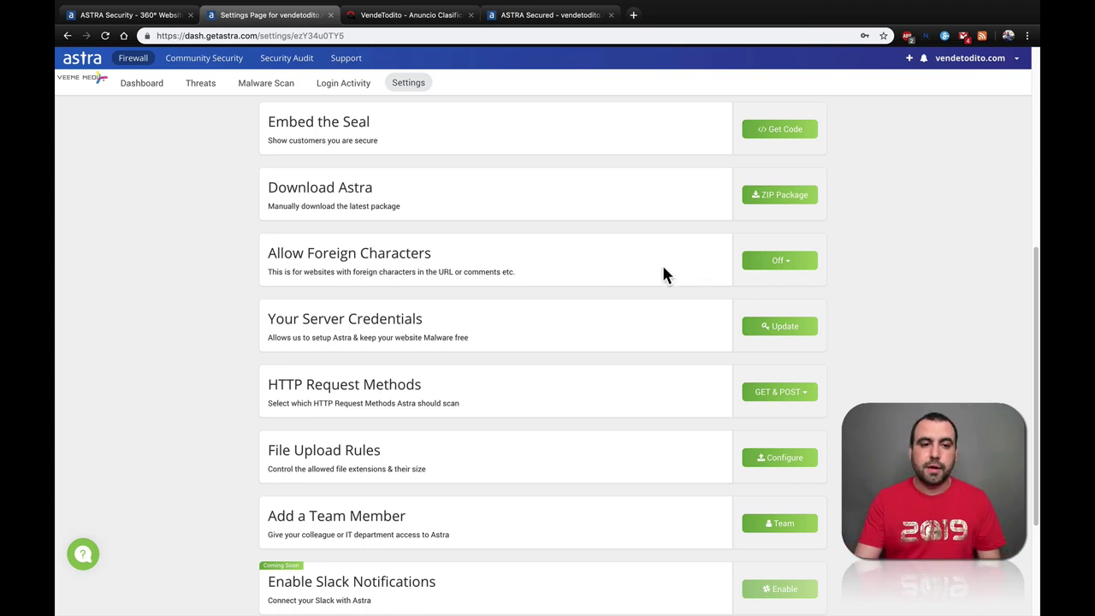
{"action": "scroll", "coordinate": [663, 274], "scroll_direction": "down", "scroll_amount": 3}
{"action": "scroll", "coordinate": [664, 274], "scroll_direction": "down", "scroll_amount": 1}
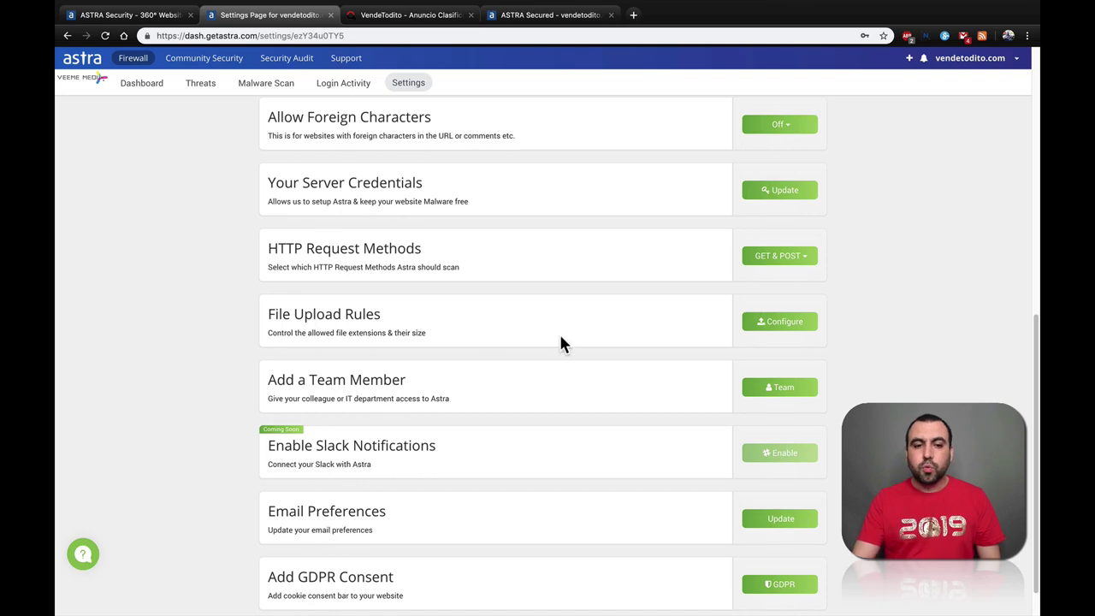
{"action": "left_click", "coordinate": [761, 331]}
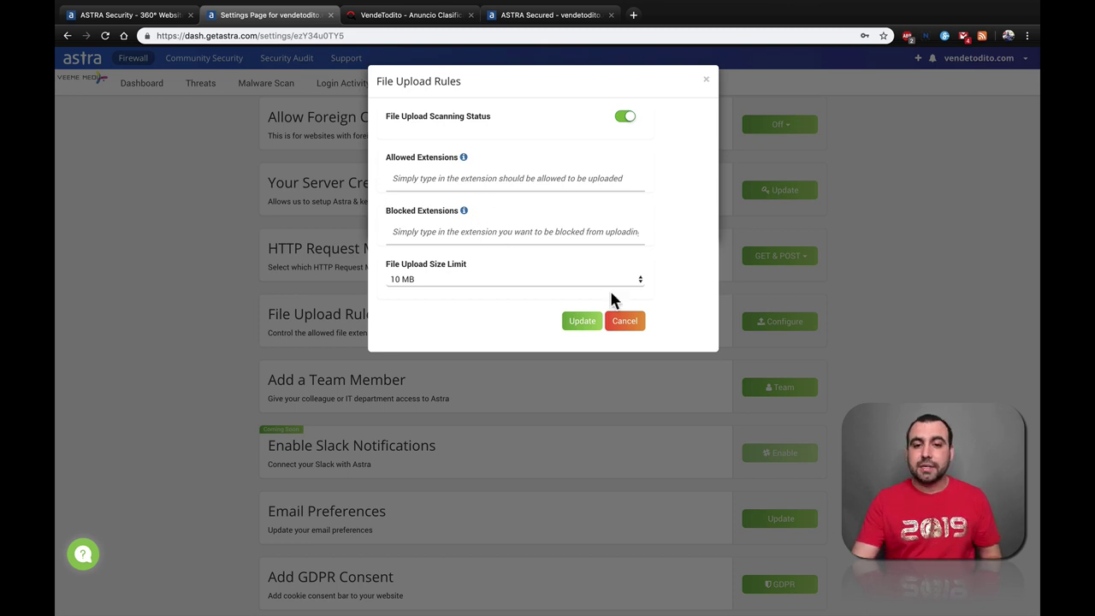
{"action": "left_click", "coordinate": [623, 324]}
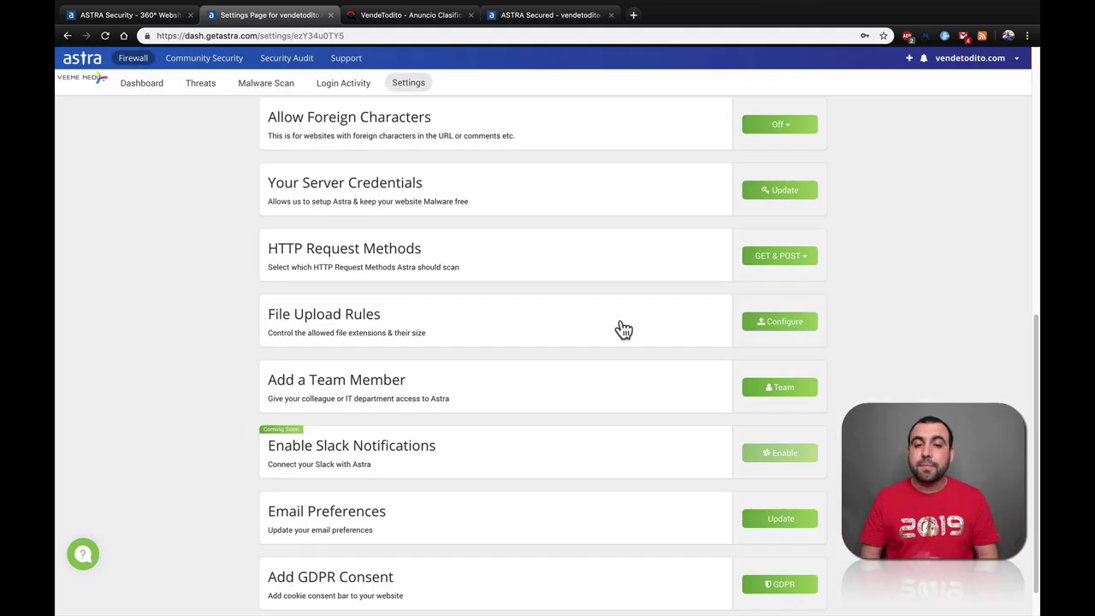
Open the GDPR consent configuration and preview the Classic, Wire, Edgeless and Block layouts of the cookie banner
{"action": "scroll", "coordinate": [624, 329], "scroll_direction": "down", "scroll_amount": 2}
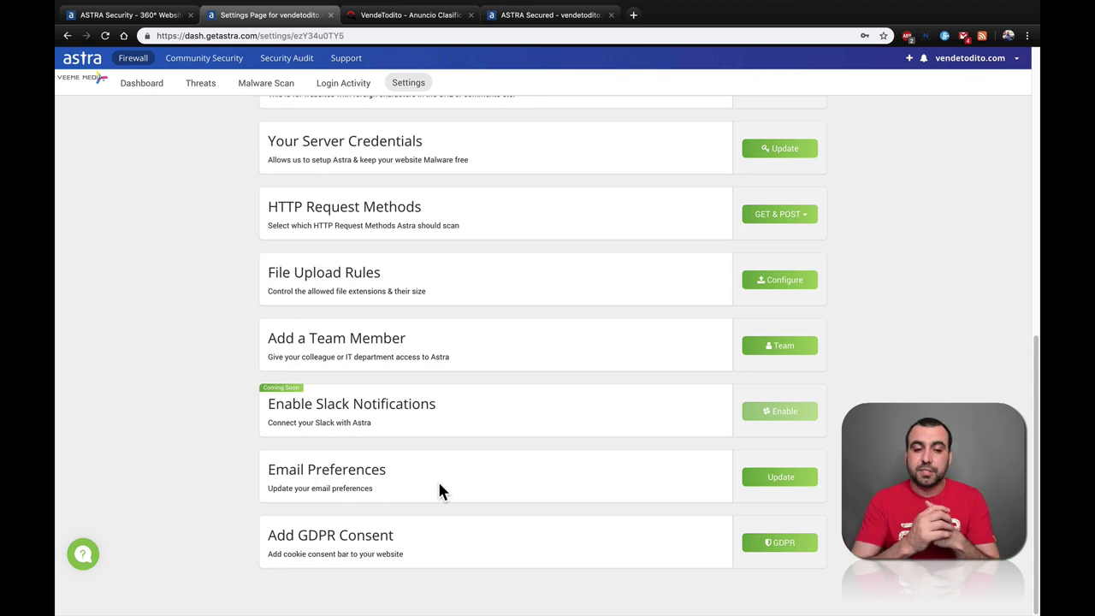
{"action": "left_click", "coordinate": [773, 547]}
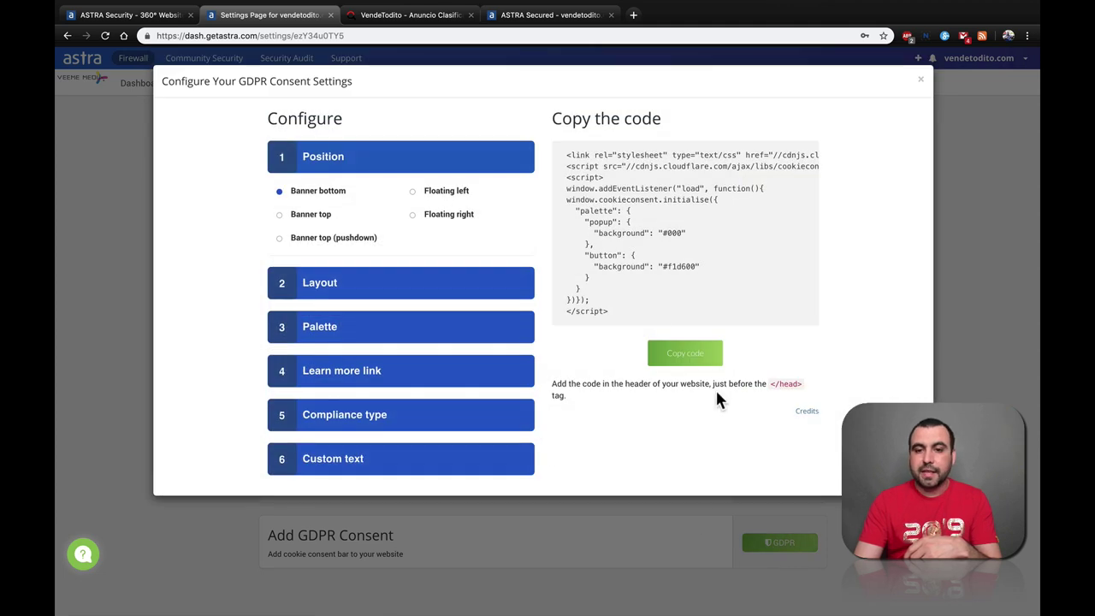
{"action": "left_click", "coordinate": [347, 282]}
{"action": "left_click", "coordinate": [306, 255]}
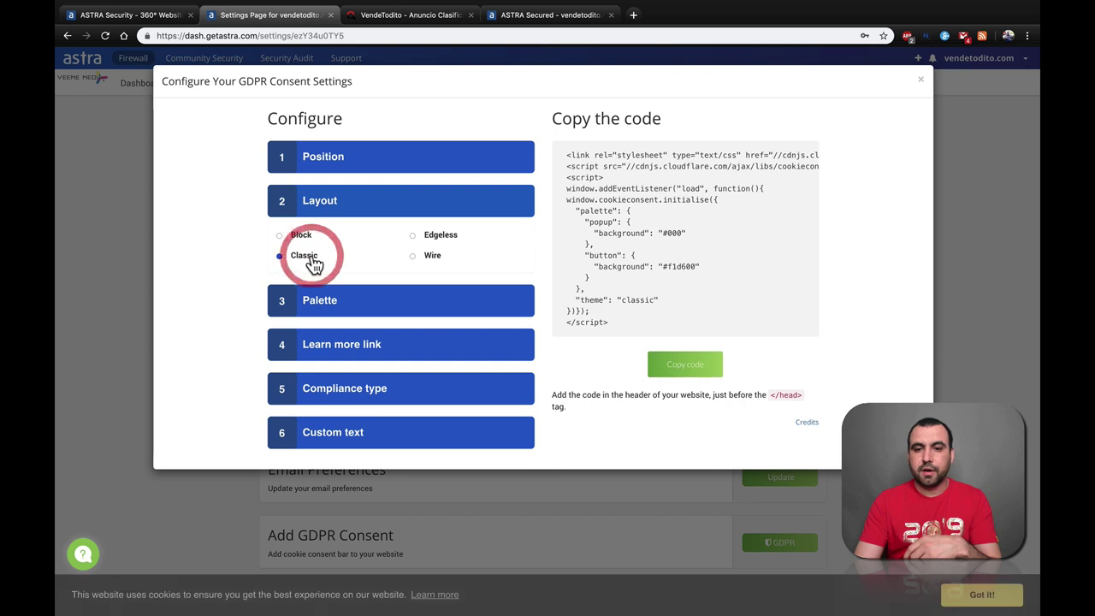
{"action": "left_click", "coordinate": [433, 259]}
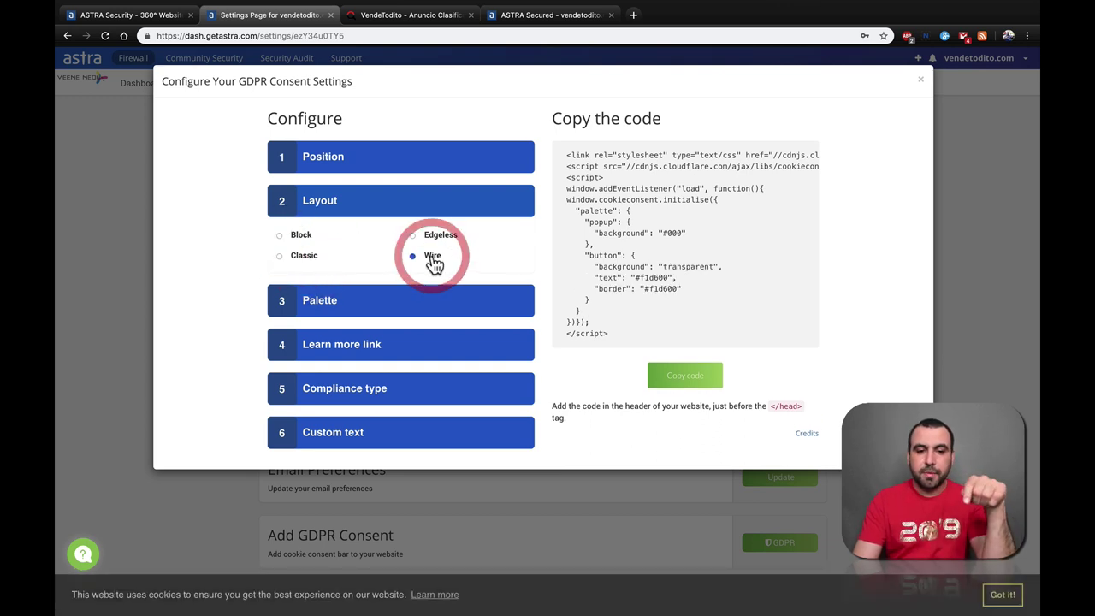
{"action": "left_click", "coordinate": [434, 239]}
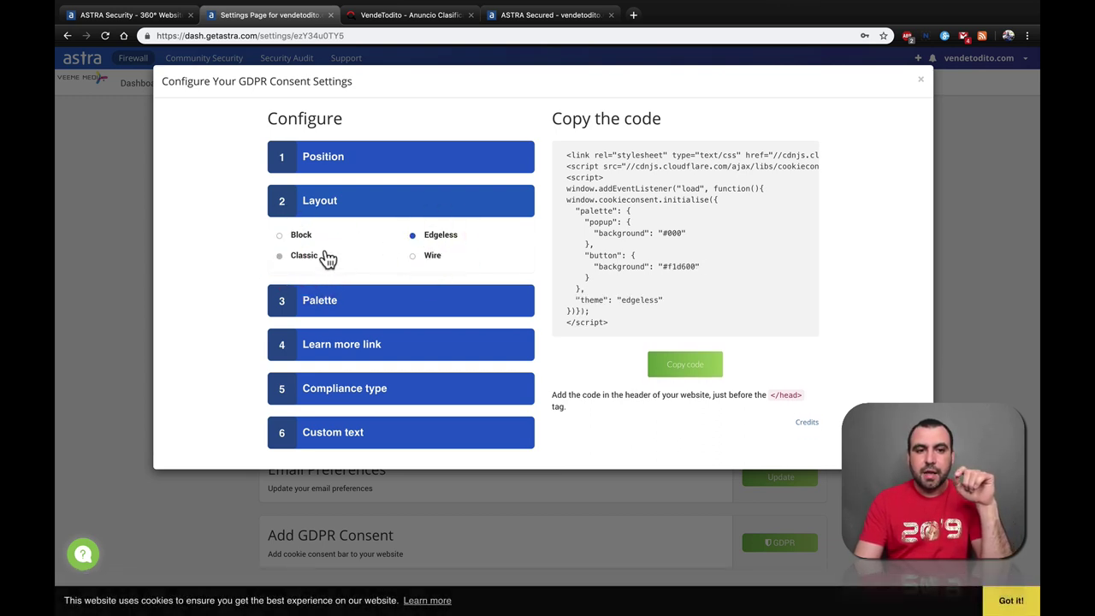
{"action": "left_click", "coordinate": [303, 236]}
{"action": "left_click", "coordinate": [410, 251]}
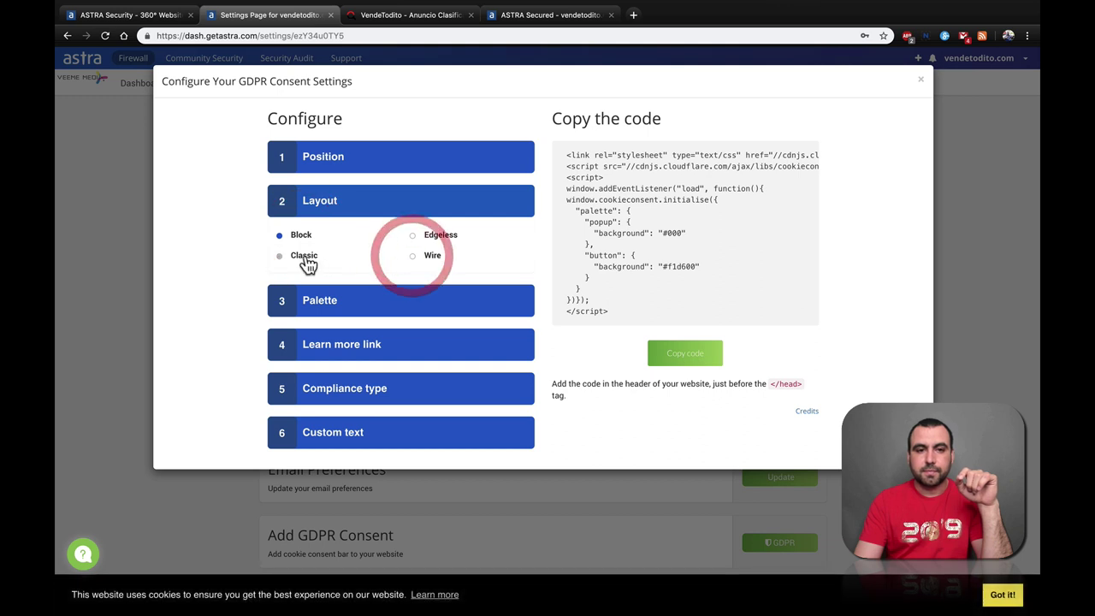
{"action": "left_click", "coordinate": [282, 255]}
Look at the cookie banner's position choices and set its layout to Block
{"action": "left_click", "coordinate": [379, 154]}
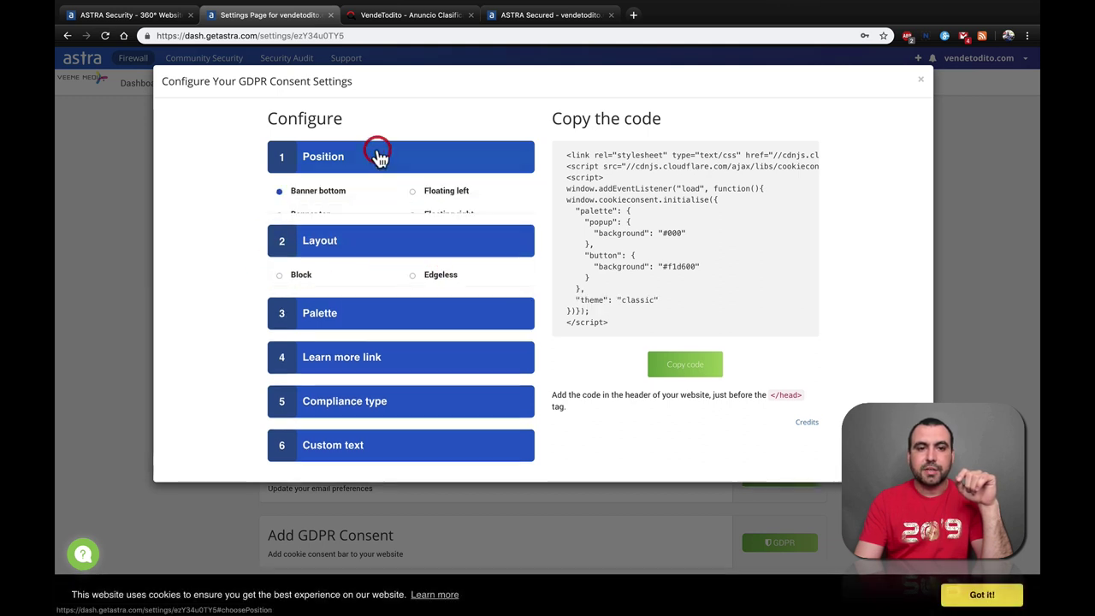
{"action": "left_click", "coordinate": [417, 192]}
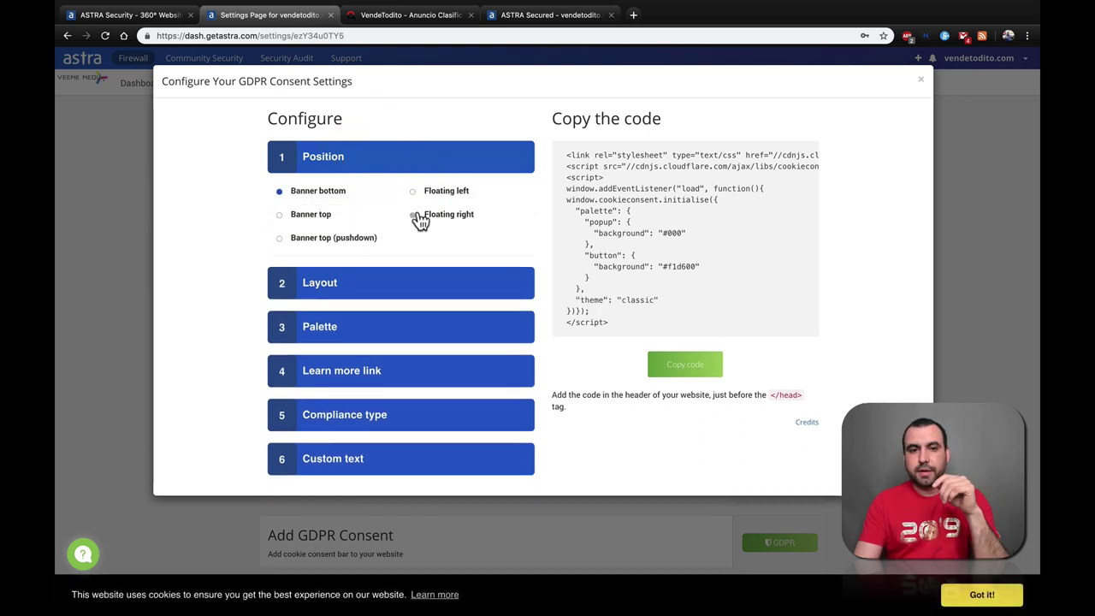
{"action": "left_click", "coordinate": [387, 289]}
{"action": "left_click", "coordinate": [301, 234]}
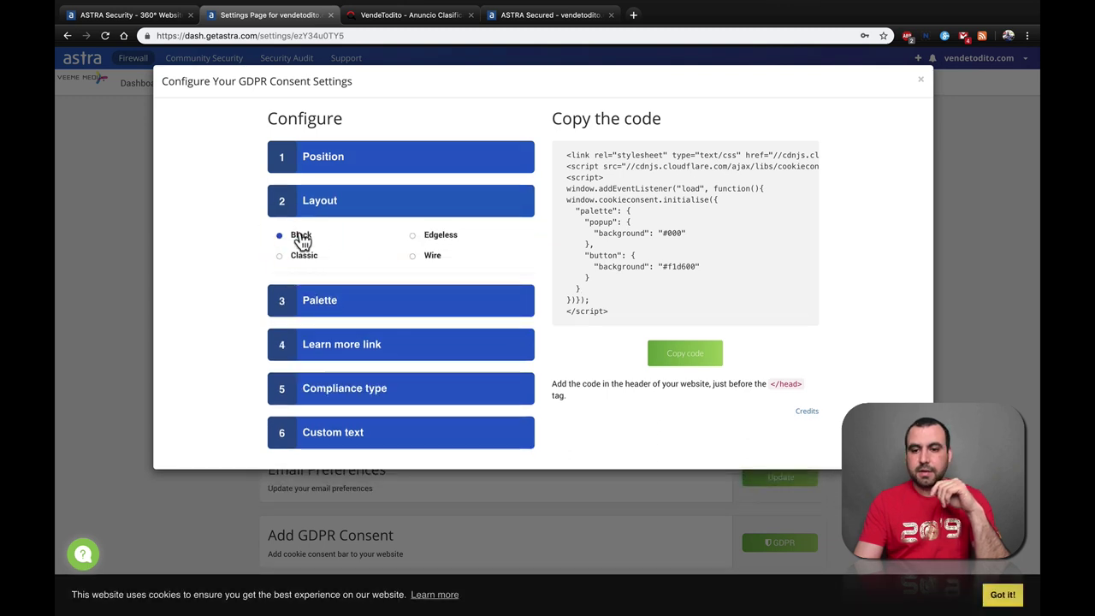
Preview the purple palette on the cookie banner, choose the dark green theme, and look at the custom colour options
{"action": "left_click", "coordinate": [327, 304]}
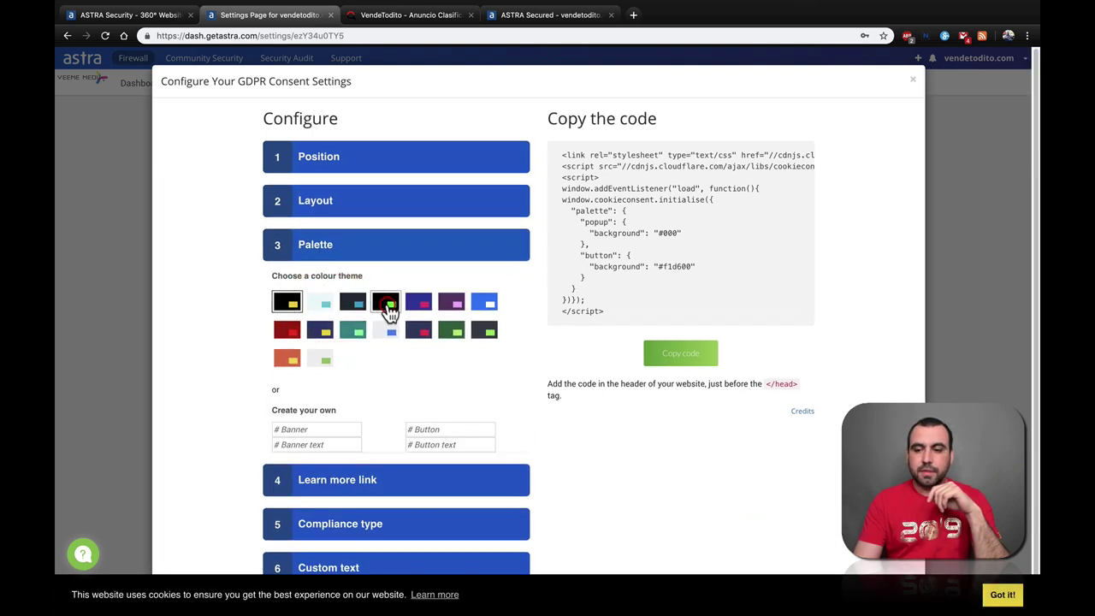
{"action": "left_click", "coordinate": [451, 303]}
{"action": "left_click", "coordinate": [454, 333]}
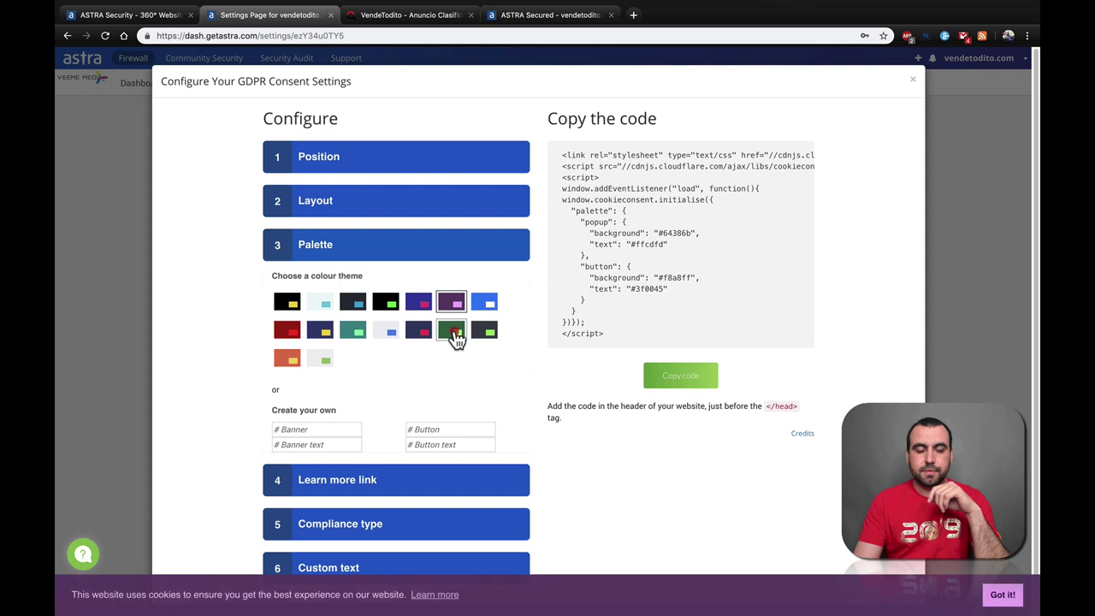
{"action": "left_click", "coordinate": [313, 429]}
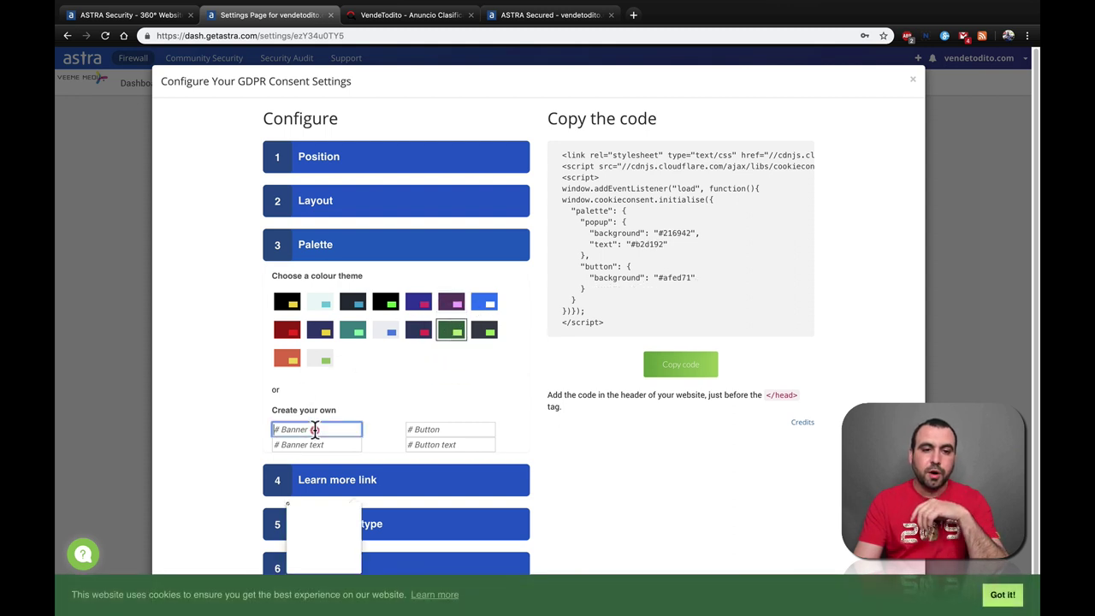
{"action": "left_click", "coordinate": [235, 484]}
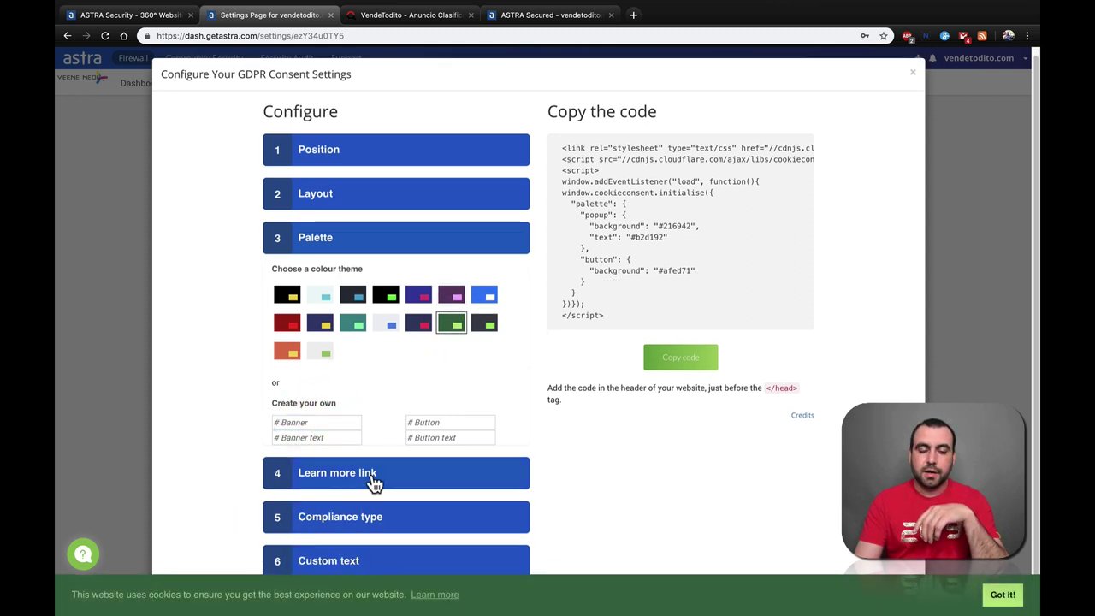
Set the cookie banner's dismiss button text to OK, and close the GDPR consent settings
{"action": "left_click", "coordinate": [354, 561]}
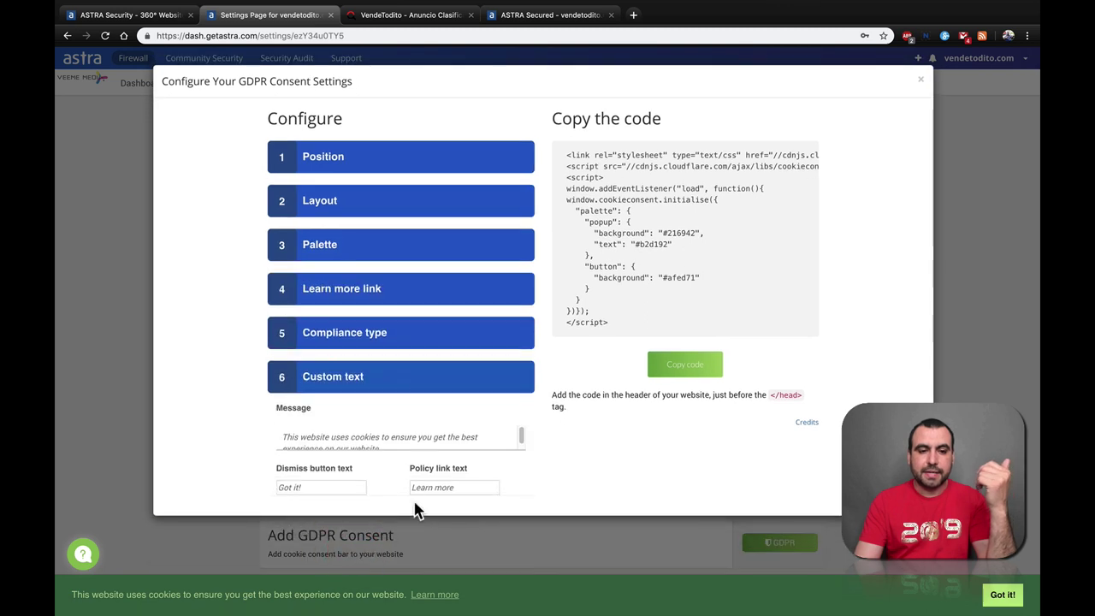
{"action": "scroll", "coordinate": [392, 436], "scroll_direction": "down", "scroll_amount": 1}
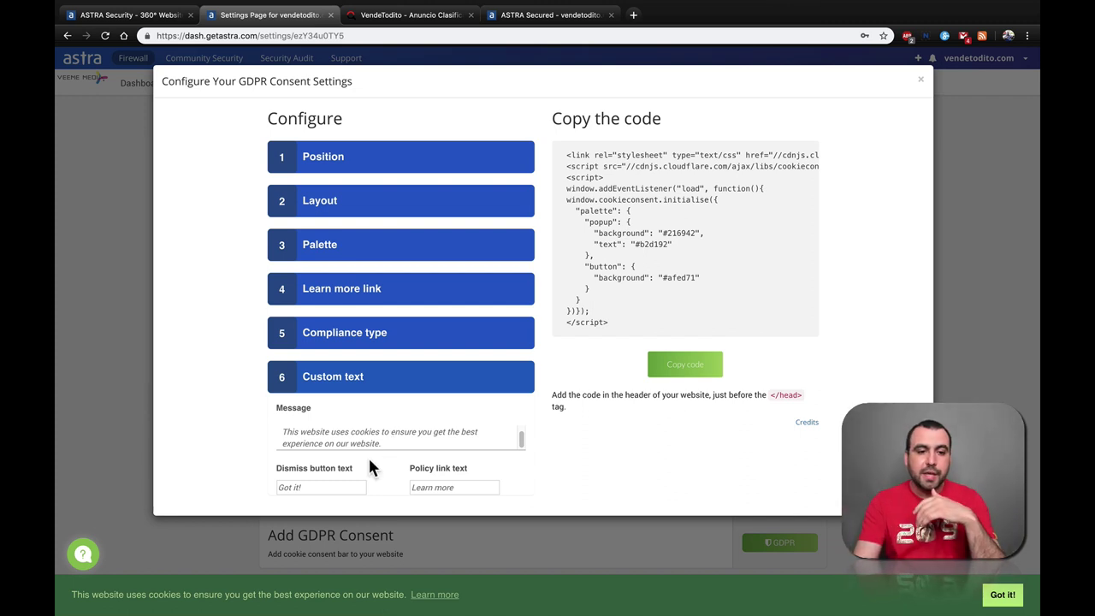
{"action": "left_click", "coordinate": [294, 488]}
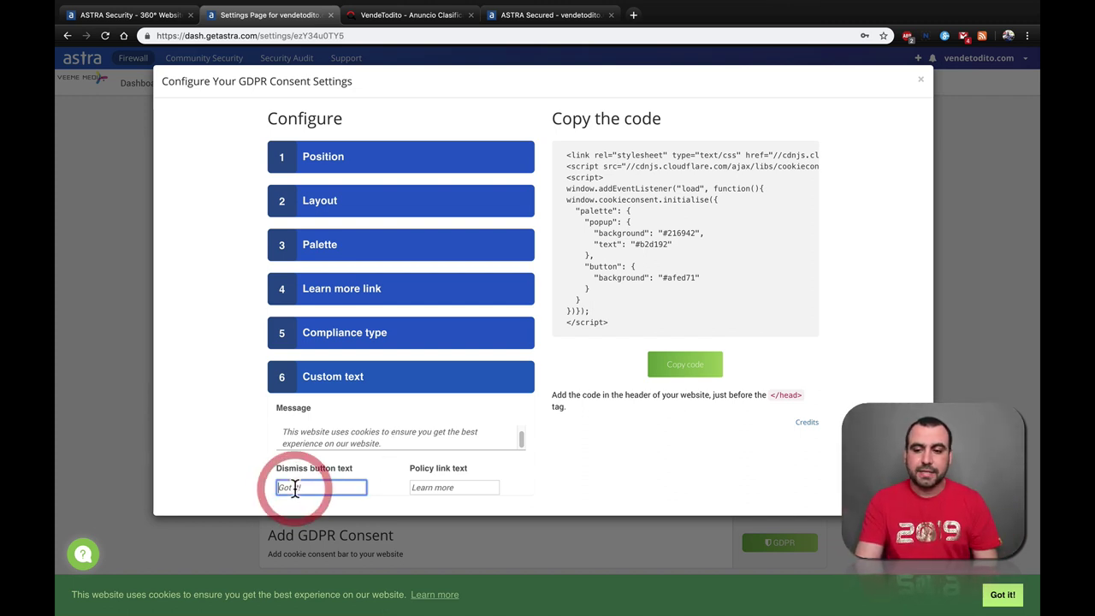
{"action": "type", "text": "OK"}
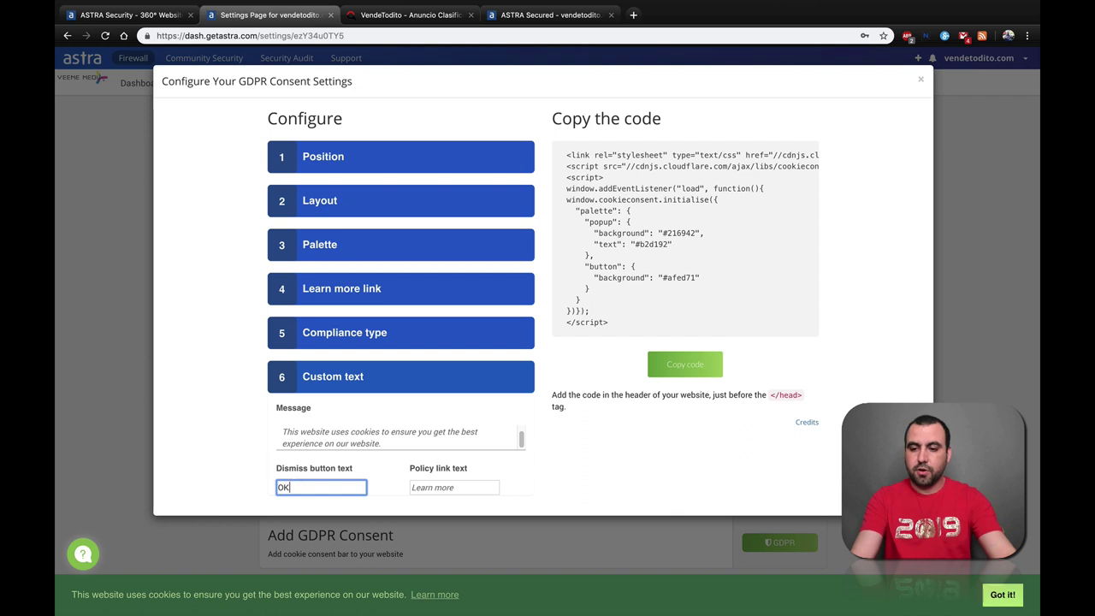
{"action": "left_click", "coordinate": [379, 486]}
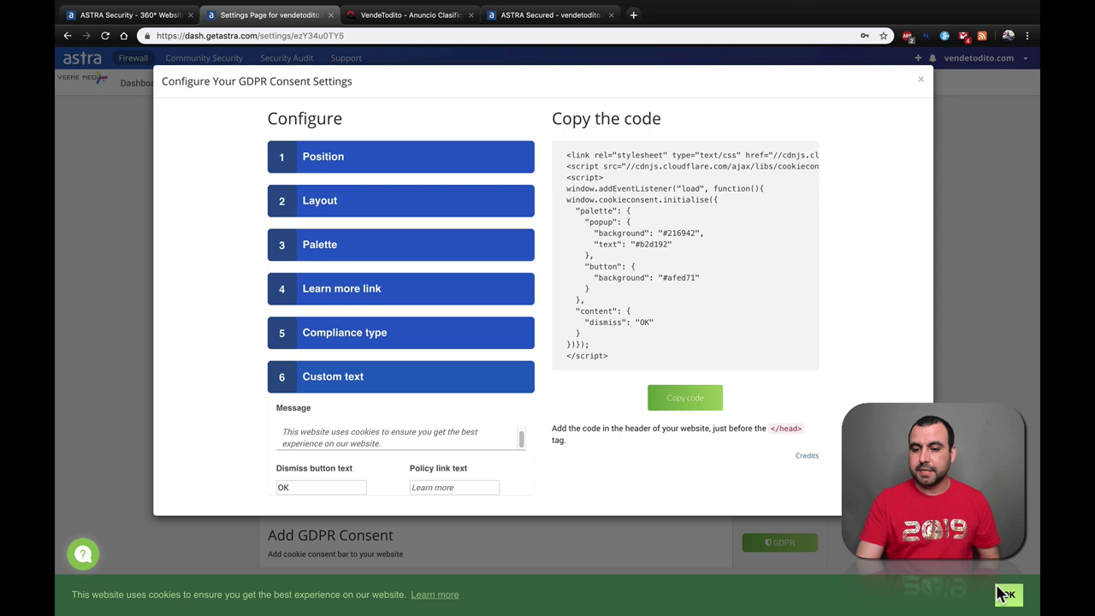
{"action": "left_click", "coordinate": [457, 488]}
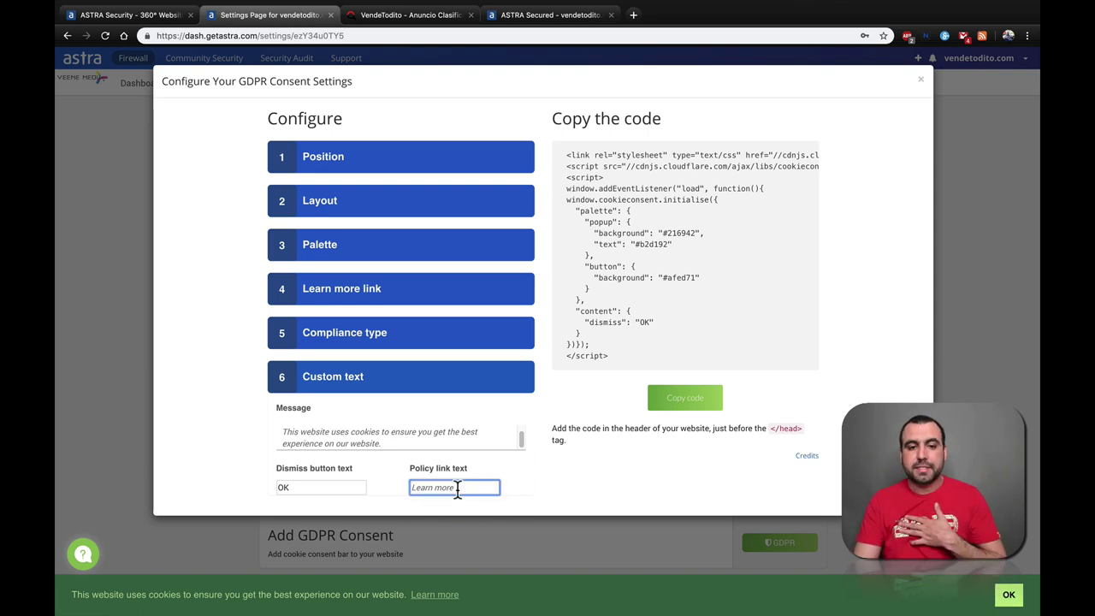
{"action": "left_click", "coordinate": [96, 419]}
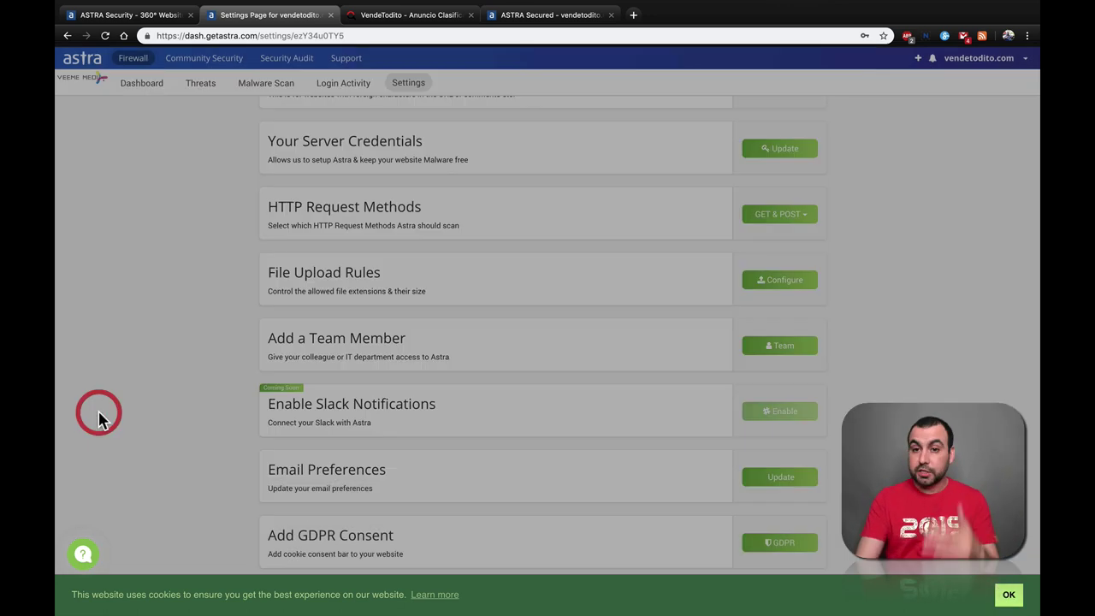
Open the vendetodito.com program for editing in Community Security and review its general security page information
{"action": "scroll", "coordinate": [350, 340], "scroll_direction": "up", "scroll_amount": 10}
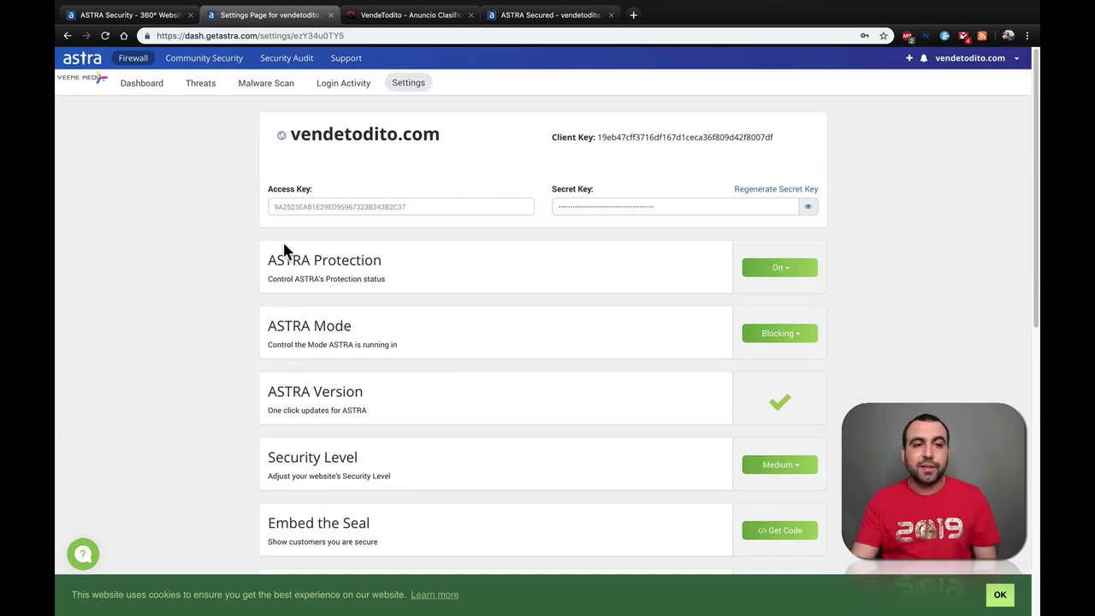
{"action": "left_click", "coordinate": [201, 66]}
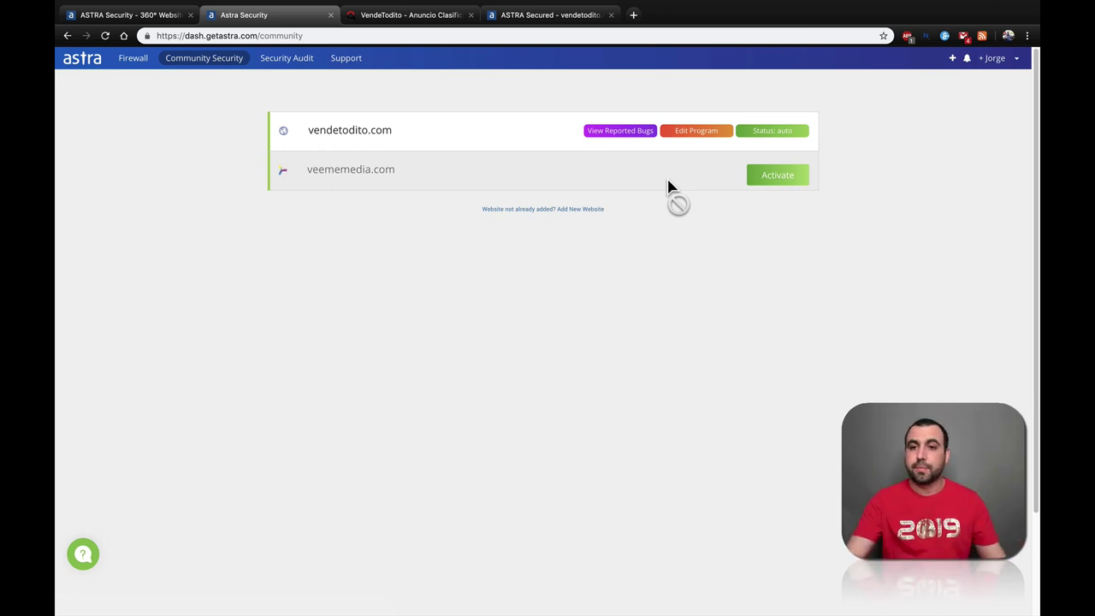
{"action": "left_click", "coordinate": [719, 135]}
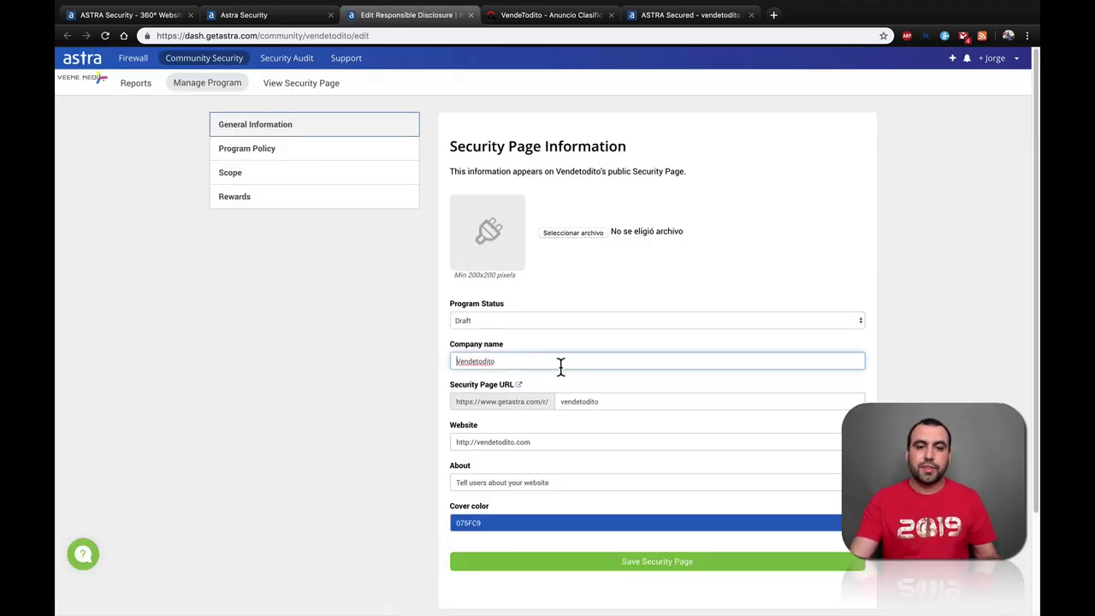
{"action": "scroll", "coordinate": [559, 366], "scroll_direction": "down", "scroll_amount": 3}
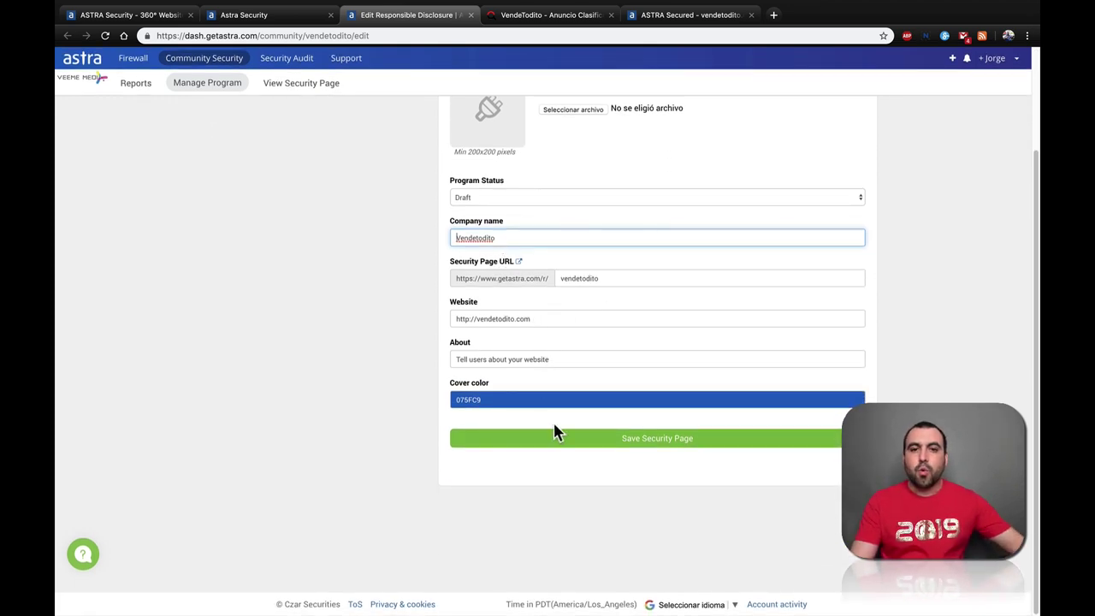
{"action": "scroll", "coordinate": [554, 432], "scroll_direction": "up", "scroll_amount": 3}
Open the Program Policy and insert "asdasdasdasd" before "responsible disclosure" in the guidelines bullet
{"action": "left_click", "coordinate": [278, 155]}
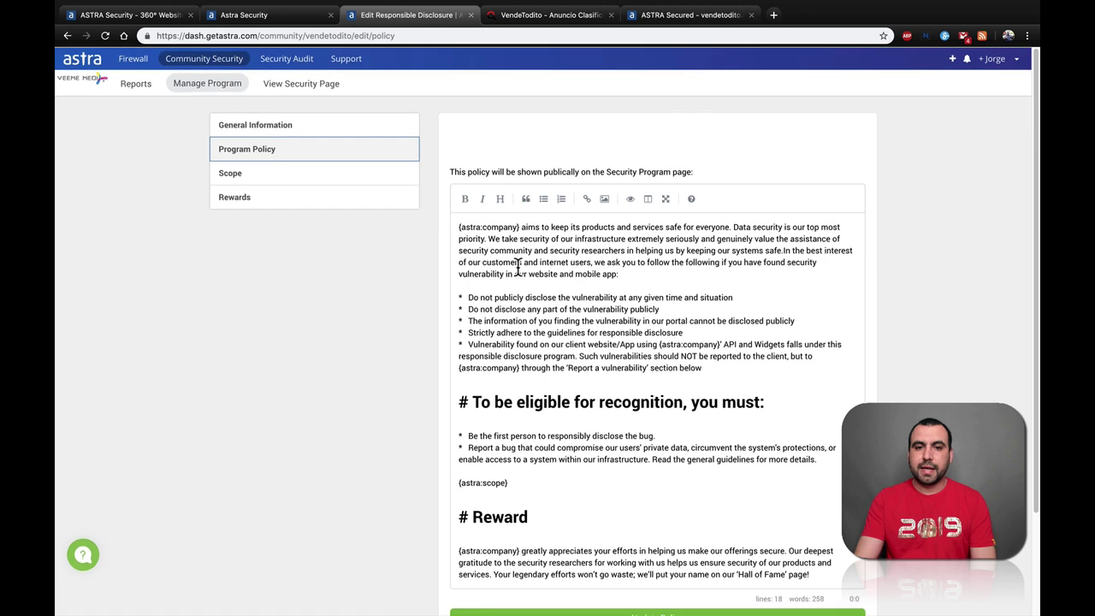
{"action": "left_click", "coordinate": [599, 332]}
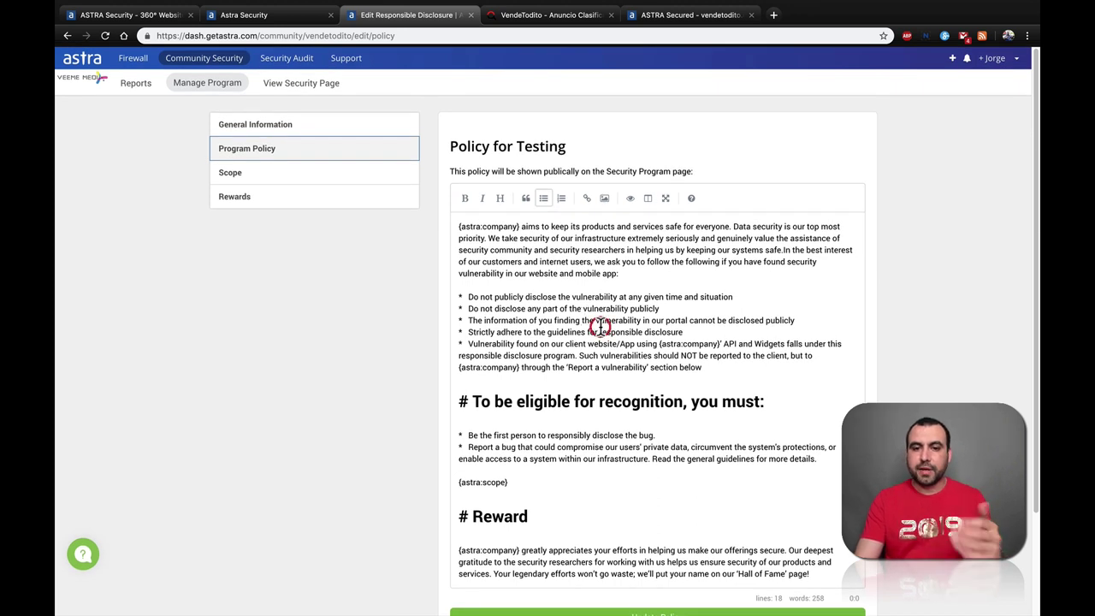
{"action": "type", "text": "asdasdasdasd"}
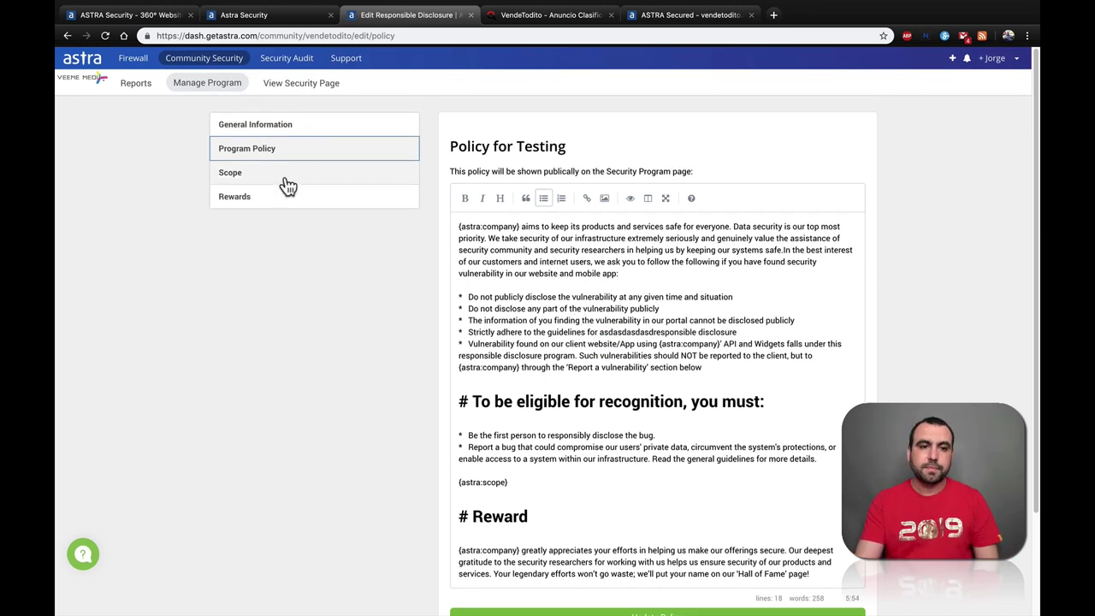
View the security testing scope, and enable Cash Prizes, Merchandise and Other as rewards for security researchers
{"action": "left_click", "coordinate": [288, 183]}
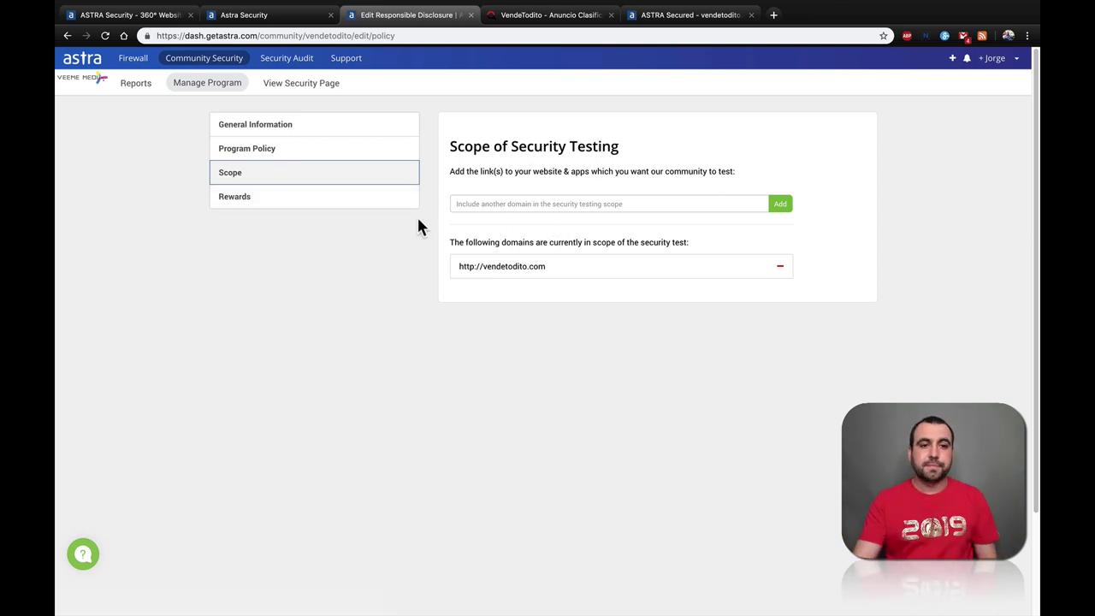
{"action": "left_click", "coordinate": [335, 209]}
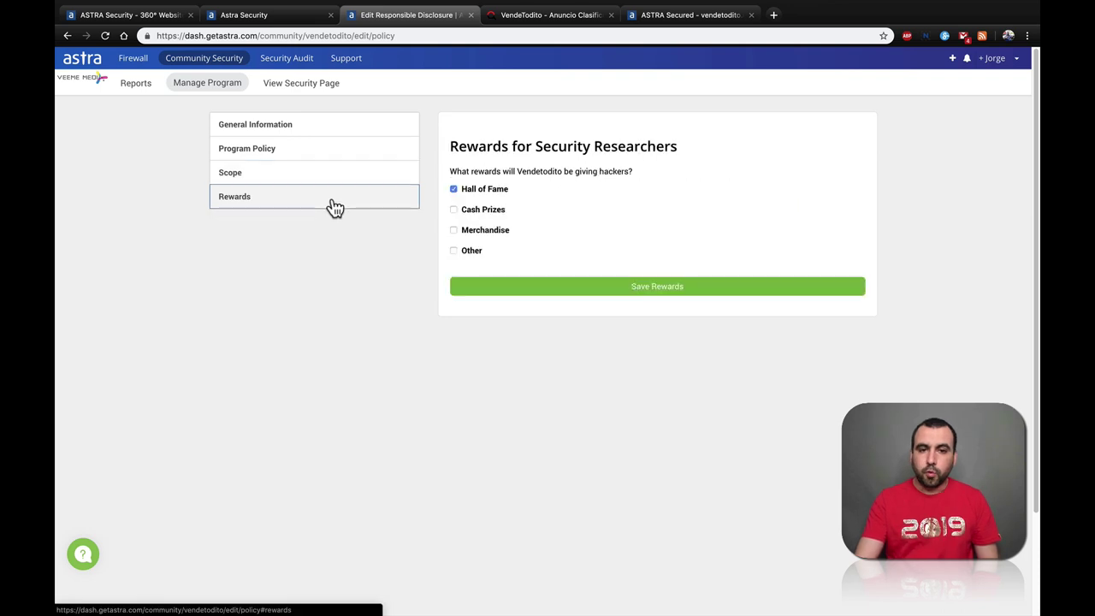
{"action": "left_click", "coordinate": [472, 216]}
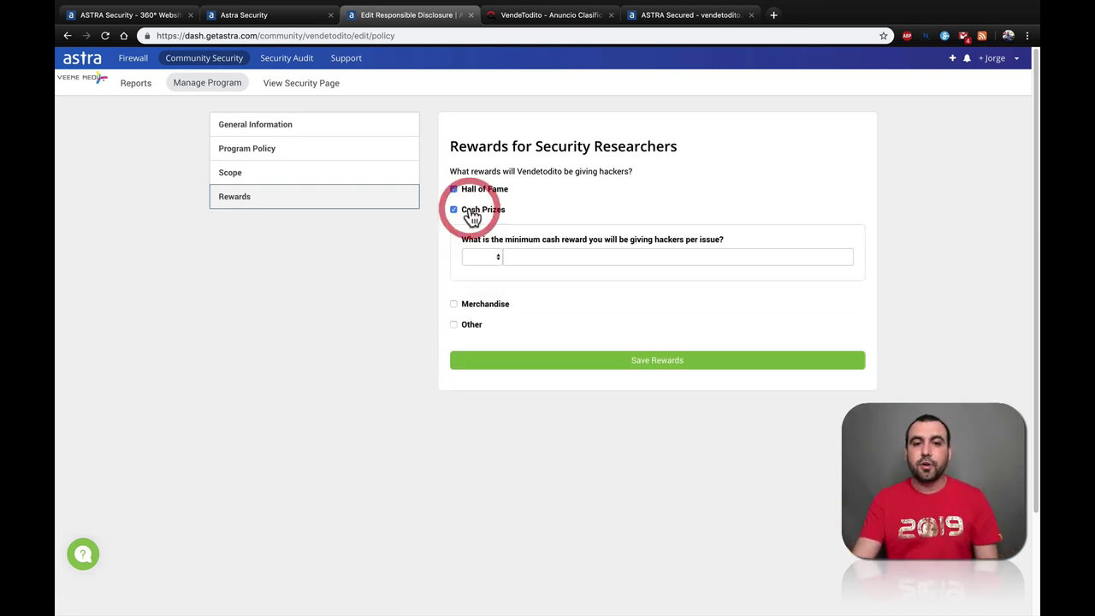
{"action": "left_click", "coordinate": [480, 296]}
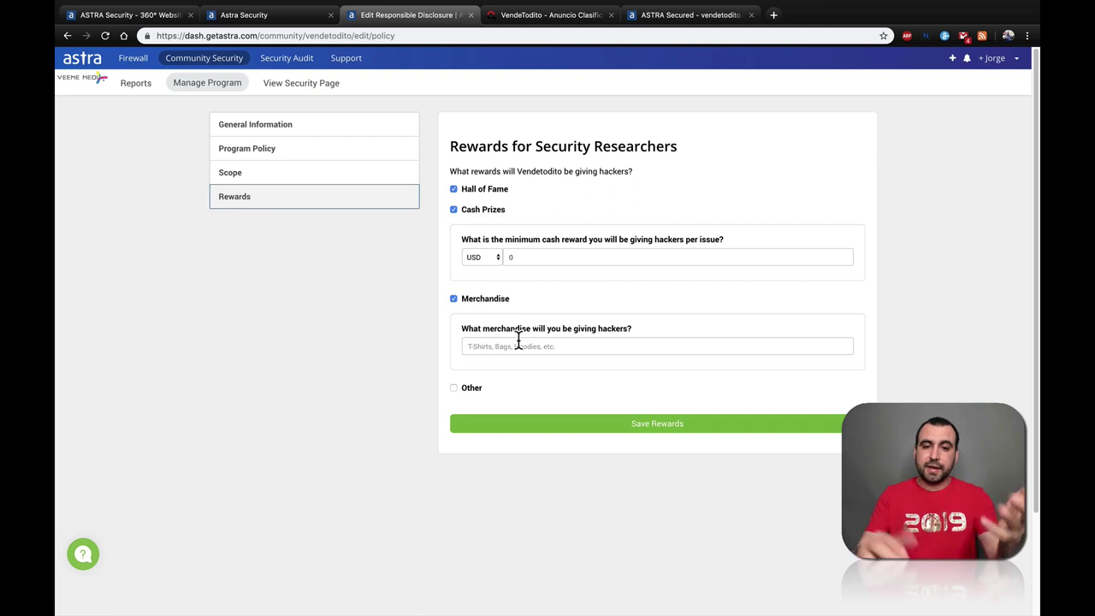
{"action": "left_click", "coordinate": [467, 388]}
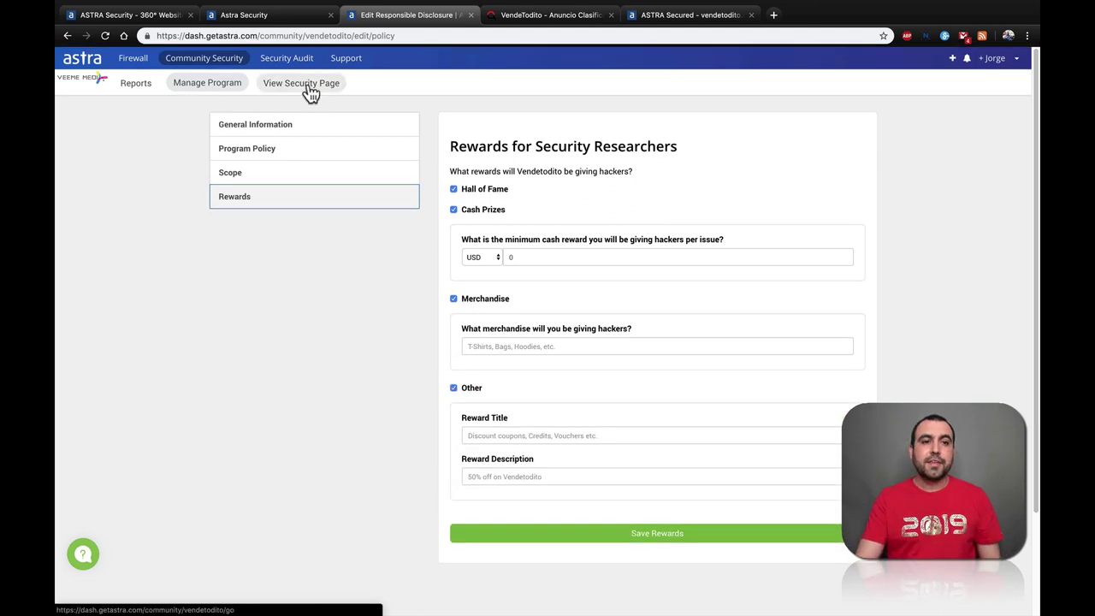
View the approved community reports and the Vendetodito project in the Security Audit section
{"action": "left_click", "coordinate": [136, 86]}
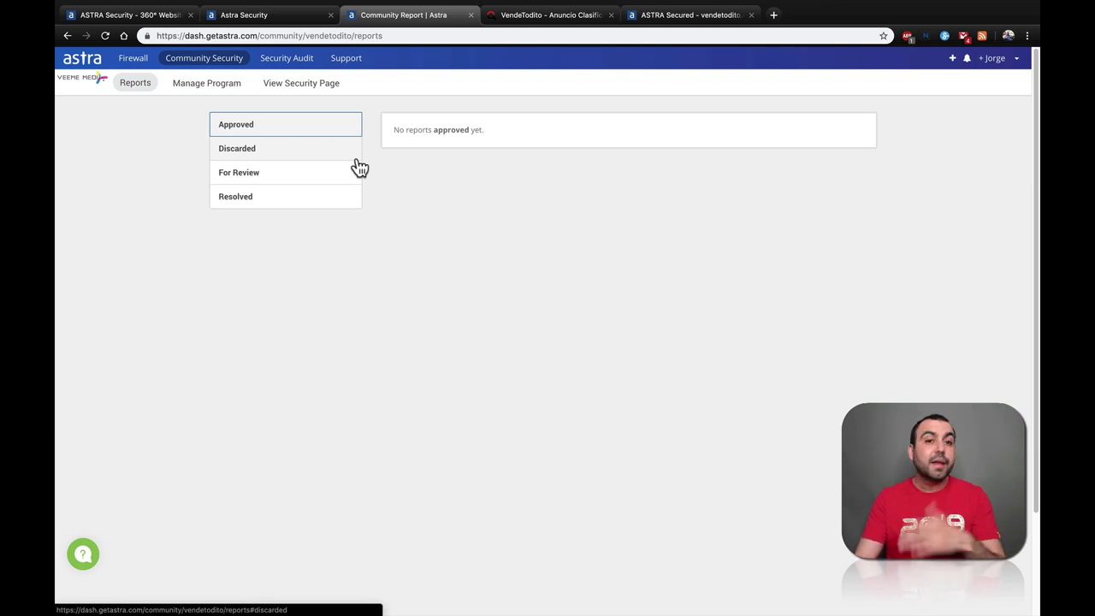
{"action": "left_click", "coordinate": [301, 62]}
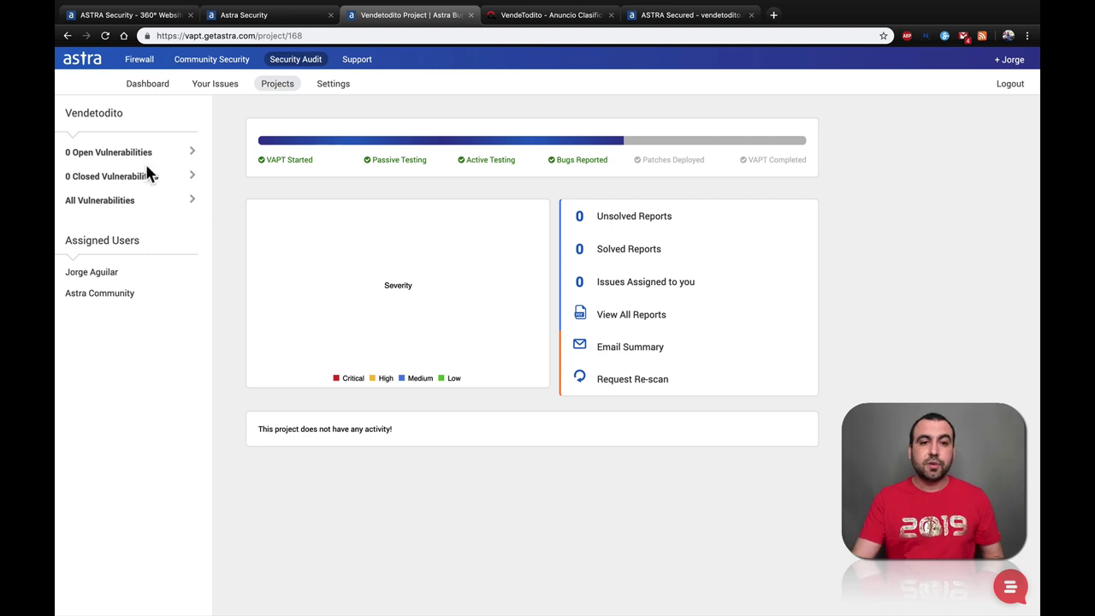
Open the Astra support page and look through its ticket options and help articles
{"action": "left_click", "coordinate": [364, 65]}
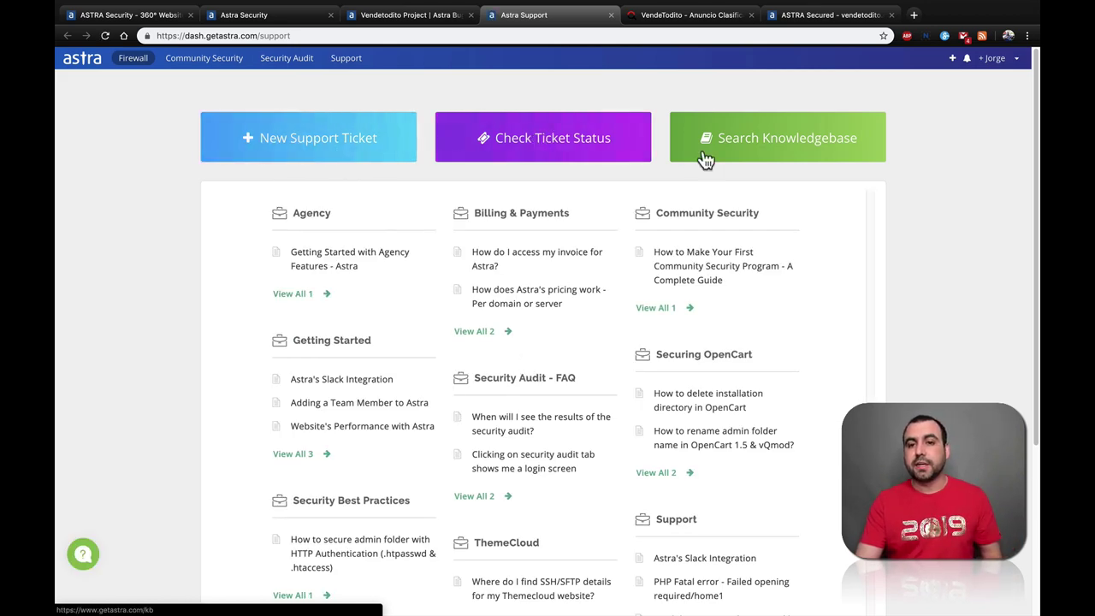
{"action": "scroll", "coordinate": [598, 326], "scroll_direction": "down", "scroll_amount": 3}
{"action": "scroll", "coordinate": [597, 326], "scroll_direction": "up", "scroll_amount": 3}
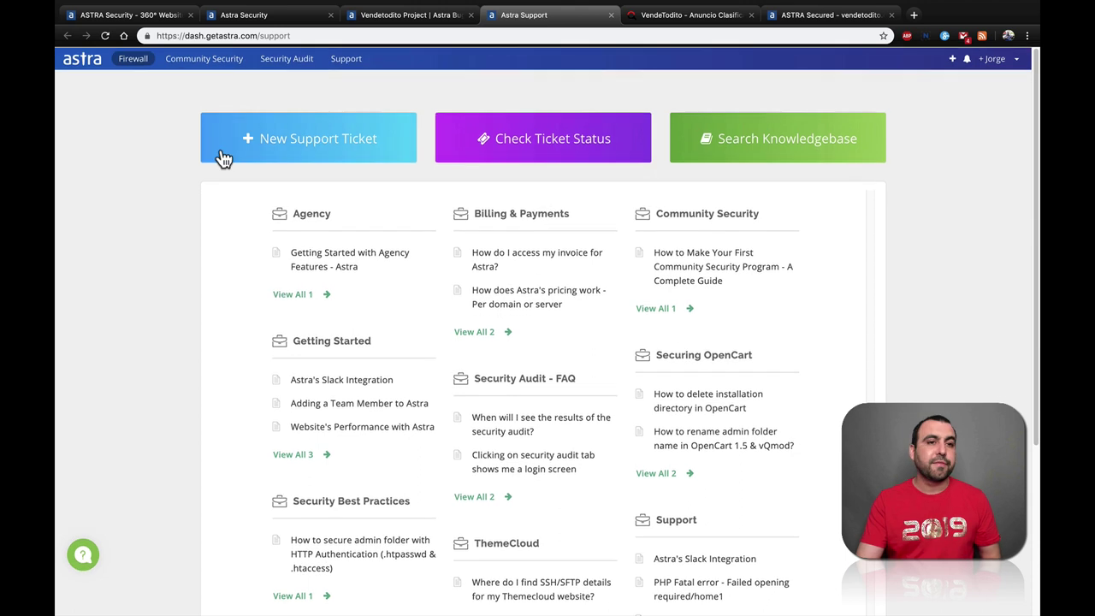
Open the firewall dashboard of veememedia.com, look through its attack statistics, and return to the Astra home page
{"action": "left_click", "coordinate": [146, 66]}
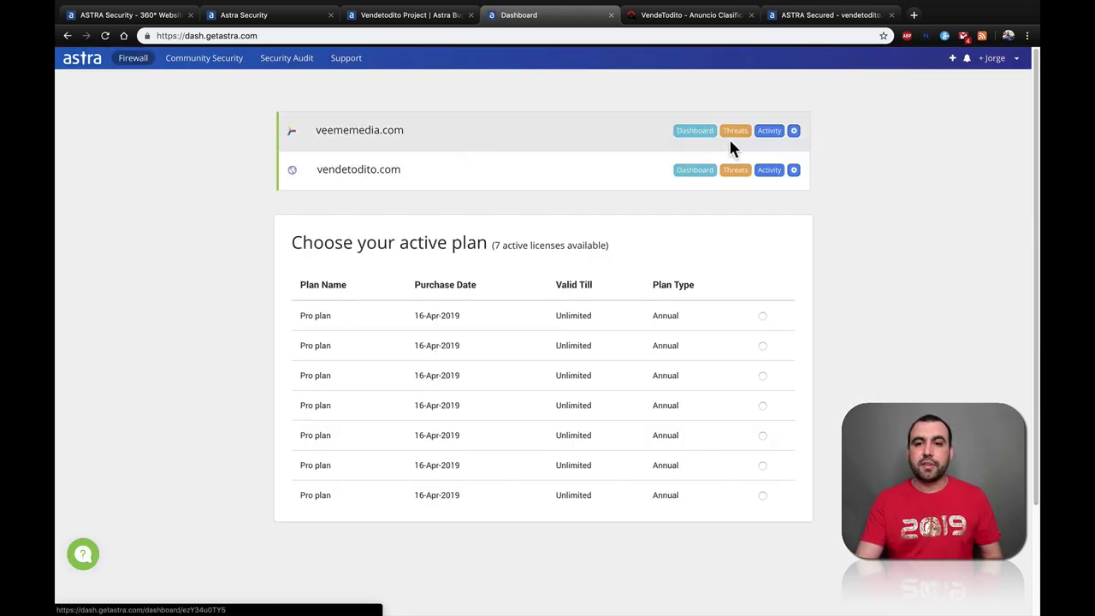
{"action": "left_click", "coordinate": [706, 137]}
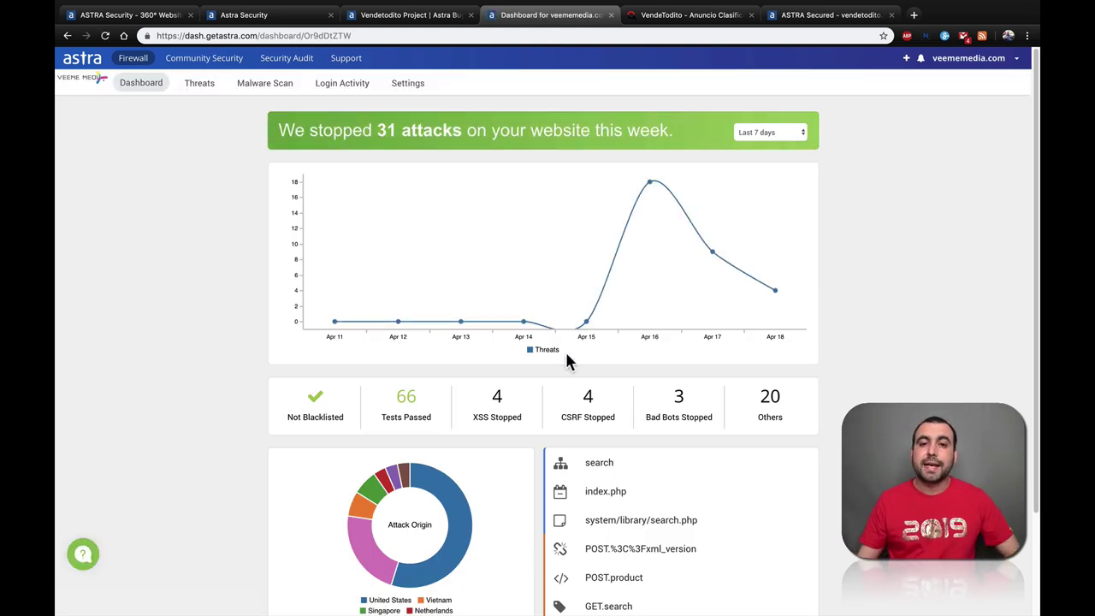
{"action": "scroll", "coordinate": [567, 362], "scroll_direction": "down", "scroll_amount": 3}
{"action": "scroll", "coordinate": [567, 362], "scroll_direction": "up", "scroll_amount": 3}
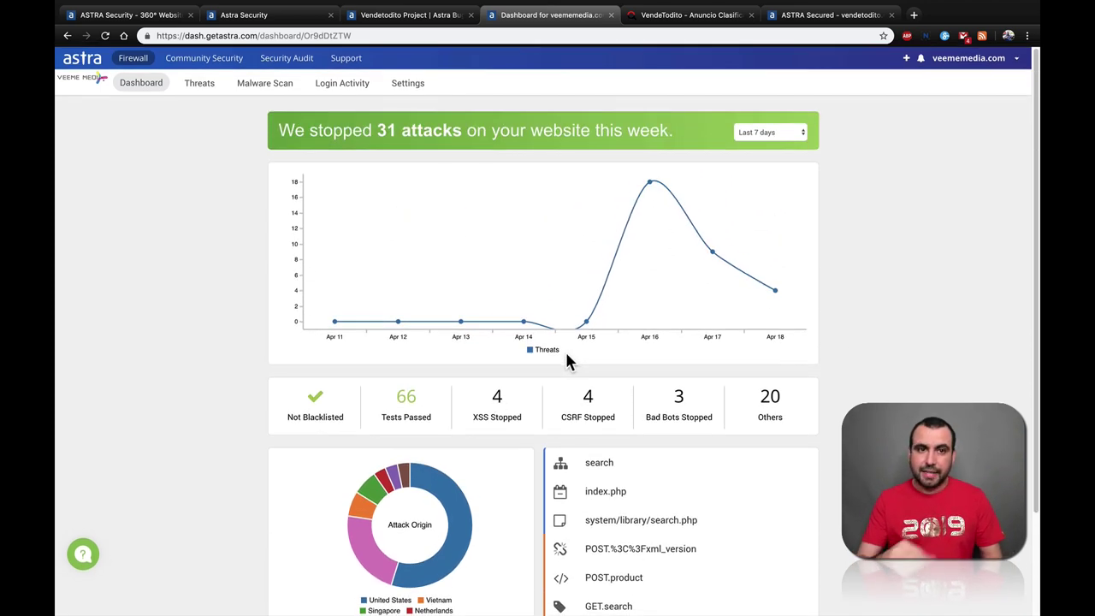
{"action": "left_click", "coordinate": [149, 16]}
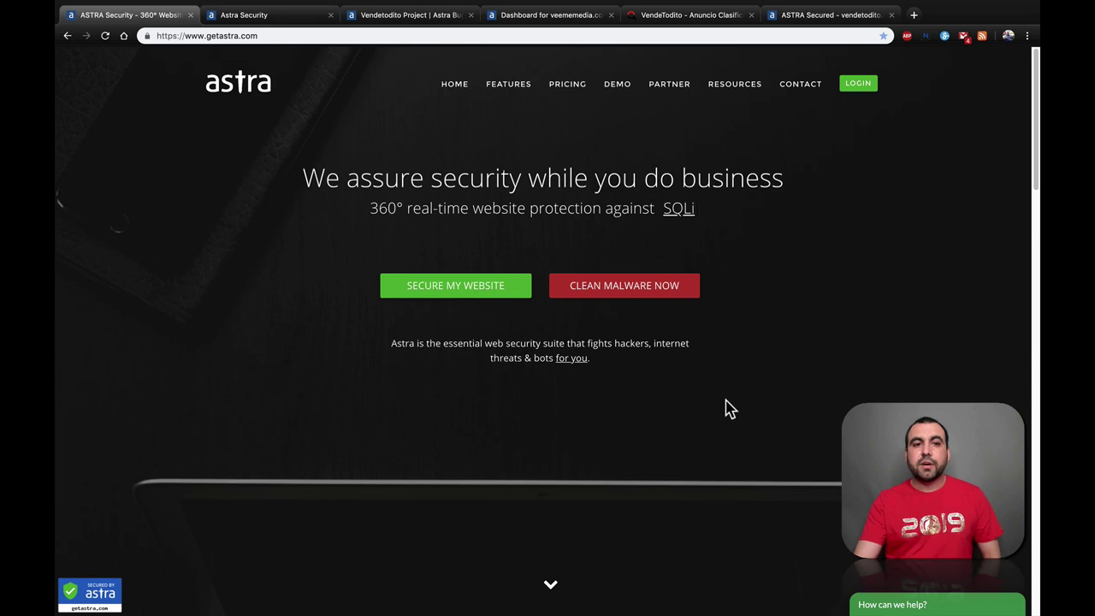